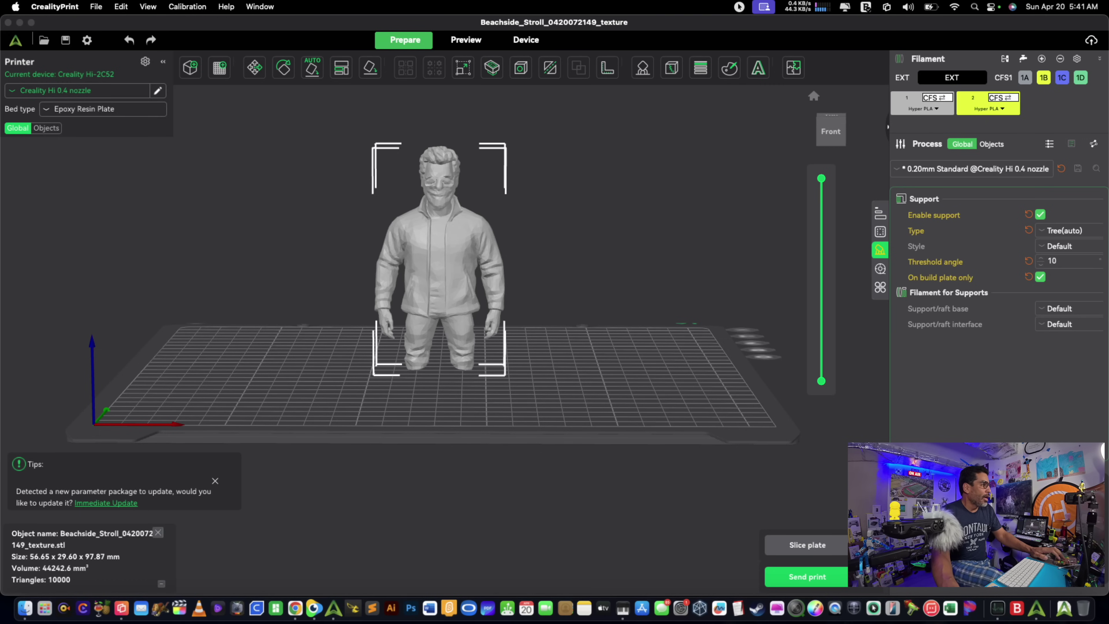
- Switch to the ChatGPT conversation in Chrome and find the first prompt asking to make an action figure of the attached photo
left_click_drag(572, 297, 574, 302)
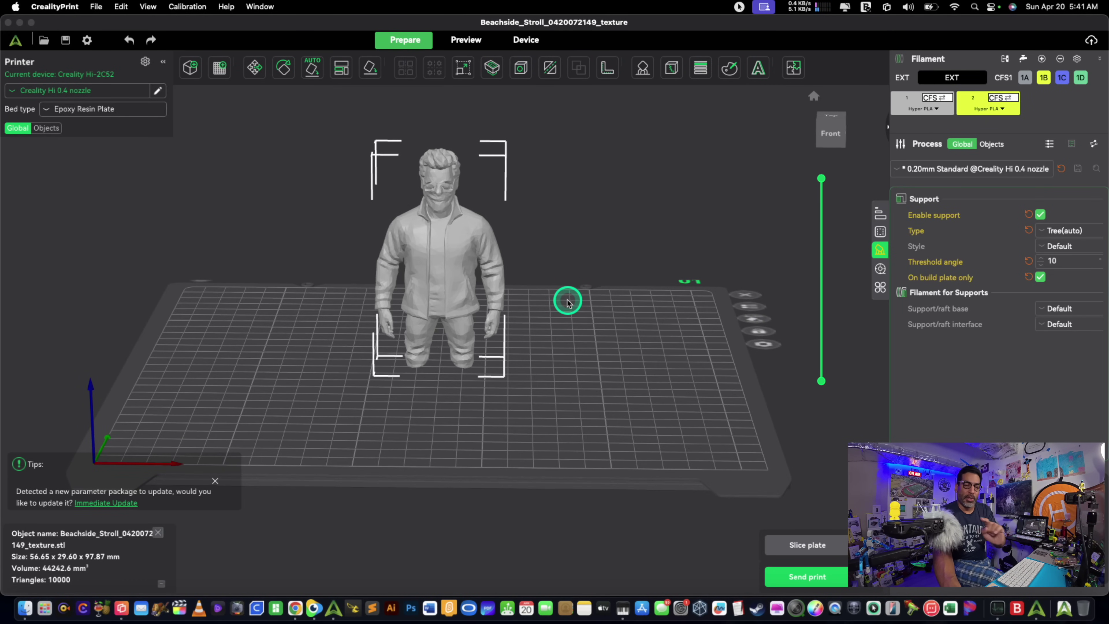
key("ctrl+Up")
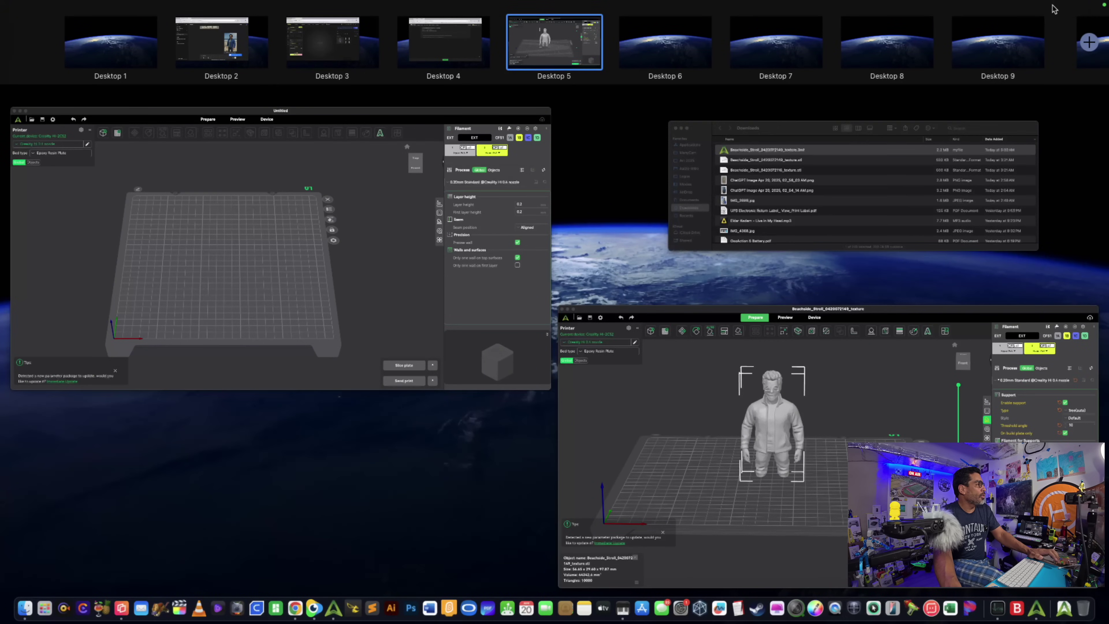
left_click(194, 42)
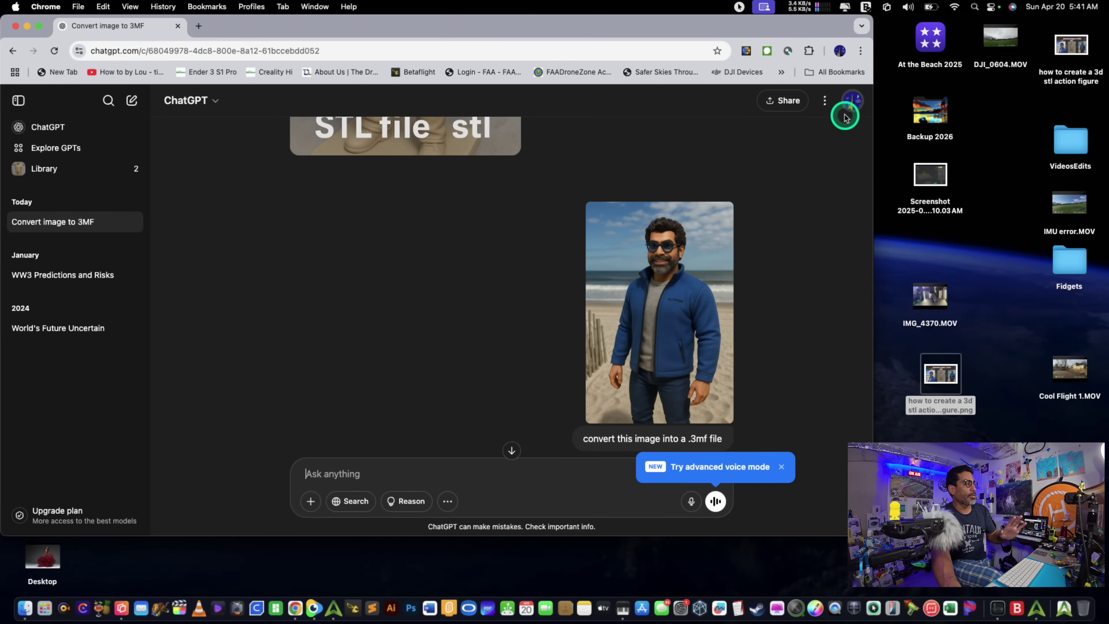
scroll(723, 245, "up", 15)
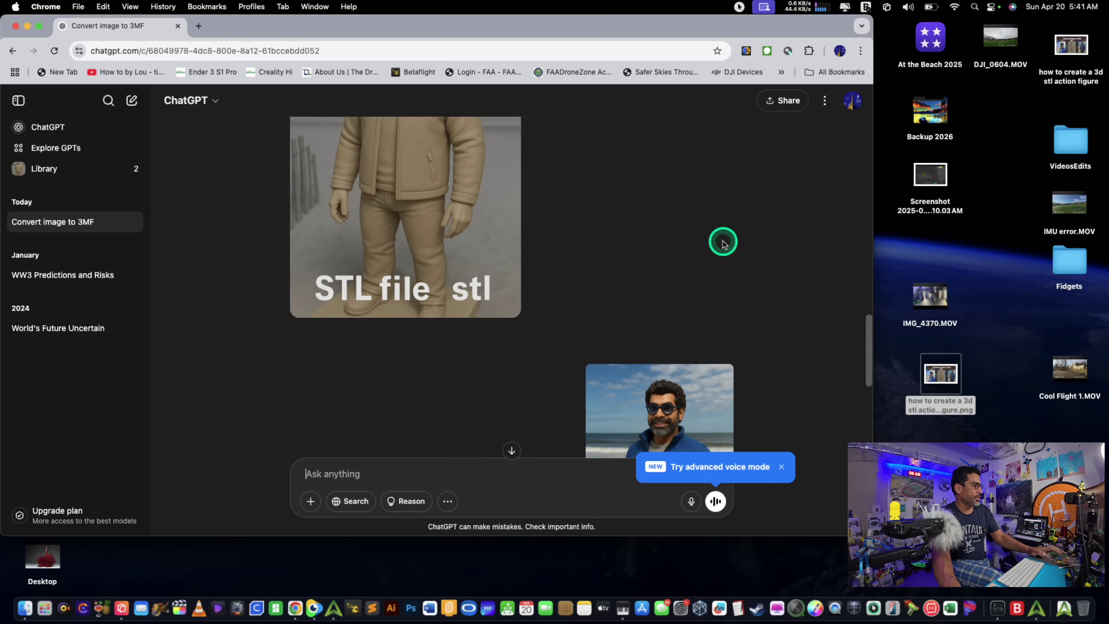
scroll(722, 245, "up", 5)
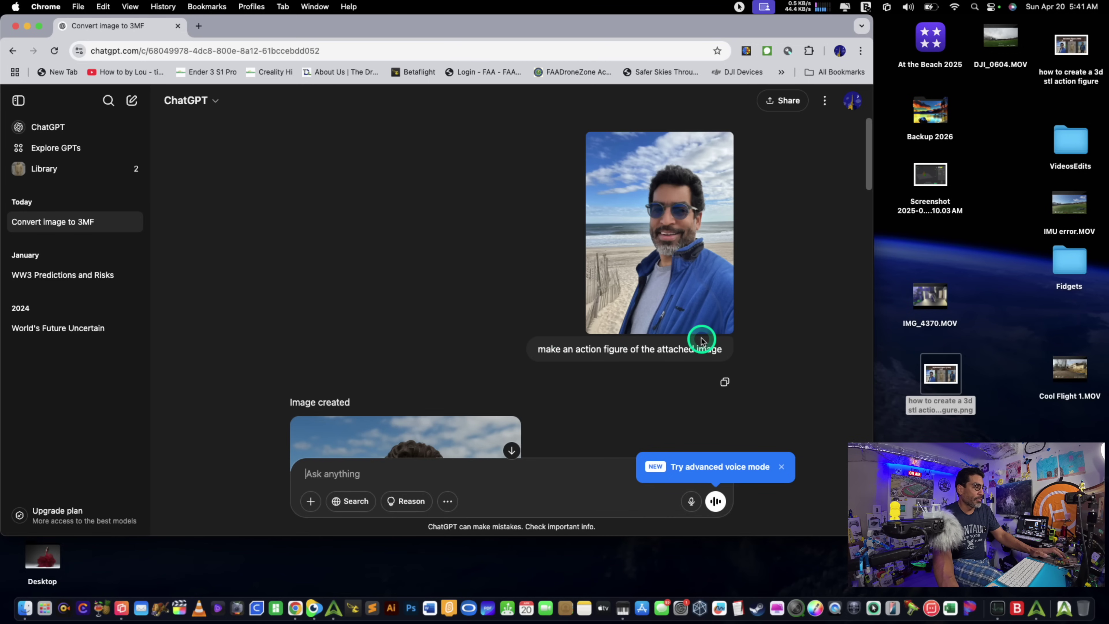
- Review the generated action figure image below the first prompt and give it a positive rating
scroll(701, 340, "down", 3)
scroll(701, 340, "down", 10)
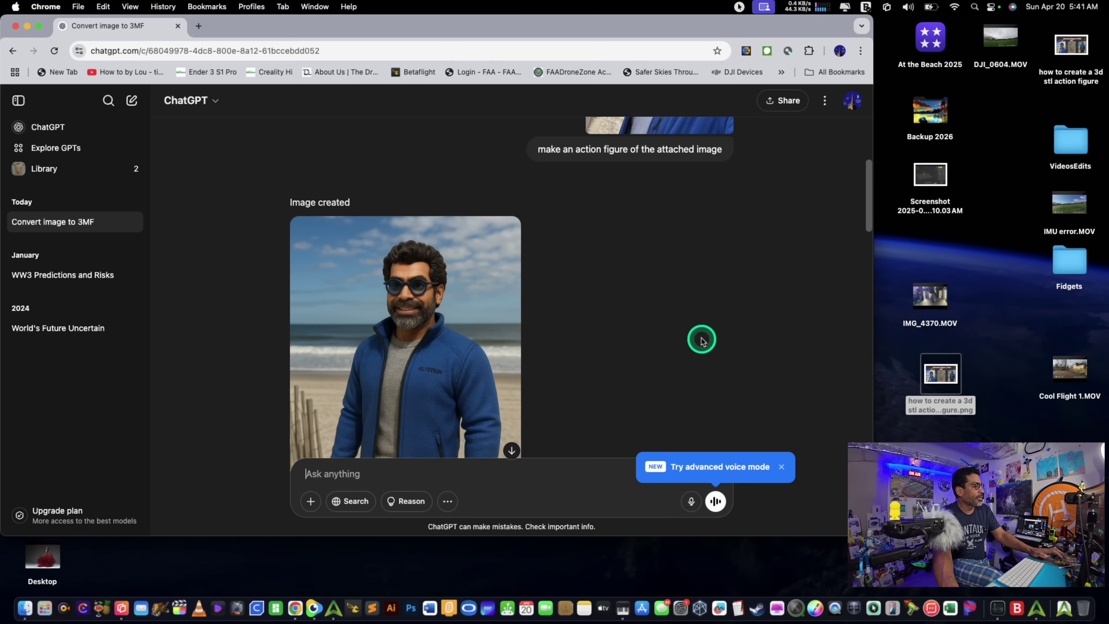
left_click(692, 337)
scroll(692, 337, "down", 2)
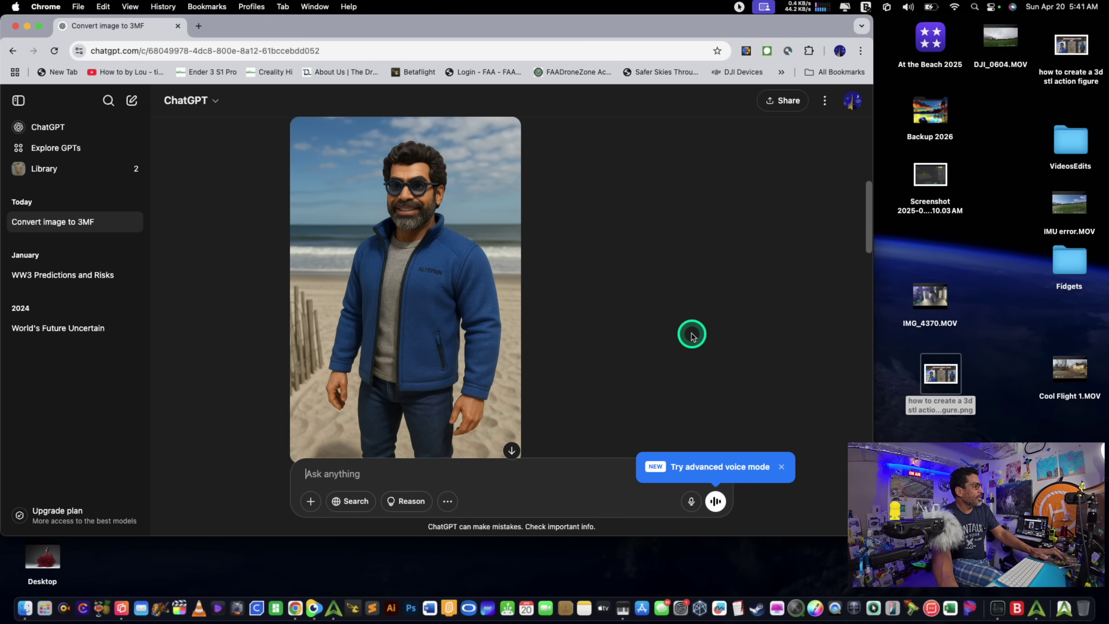
mouse_move(310, 327)
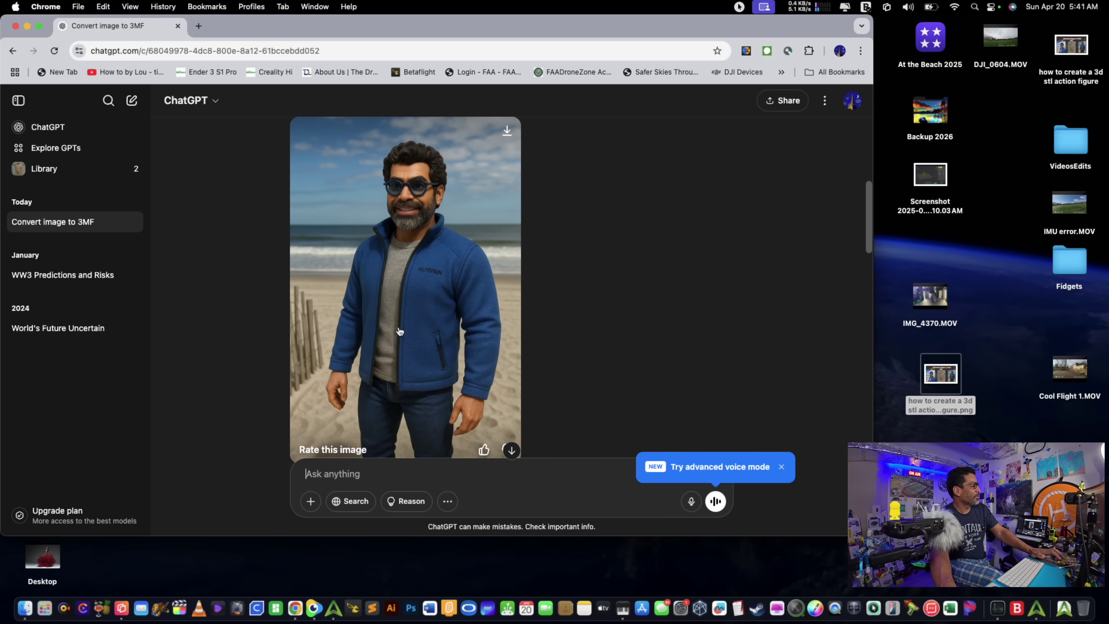
scroll(400, 331, "down", 1)
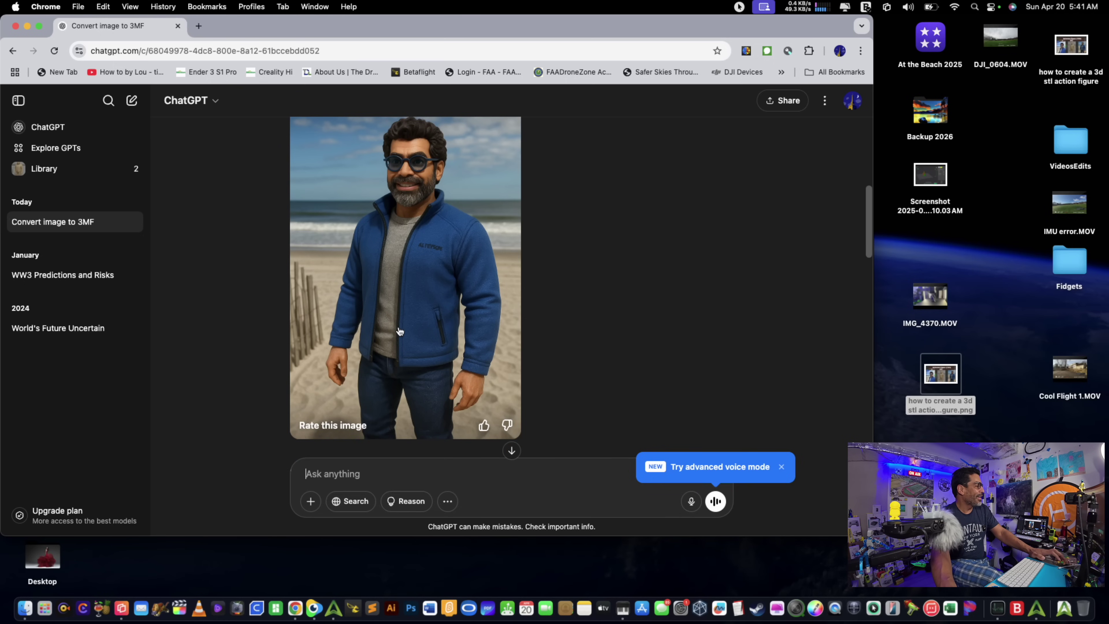
left_click(483, 425)
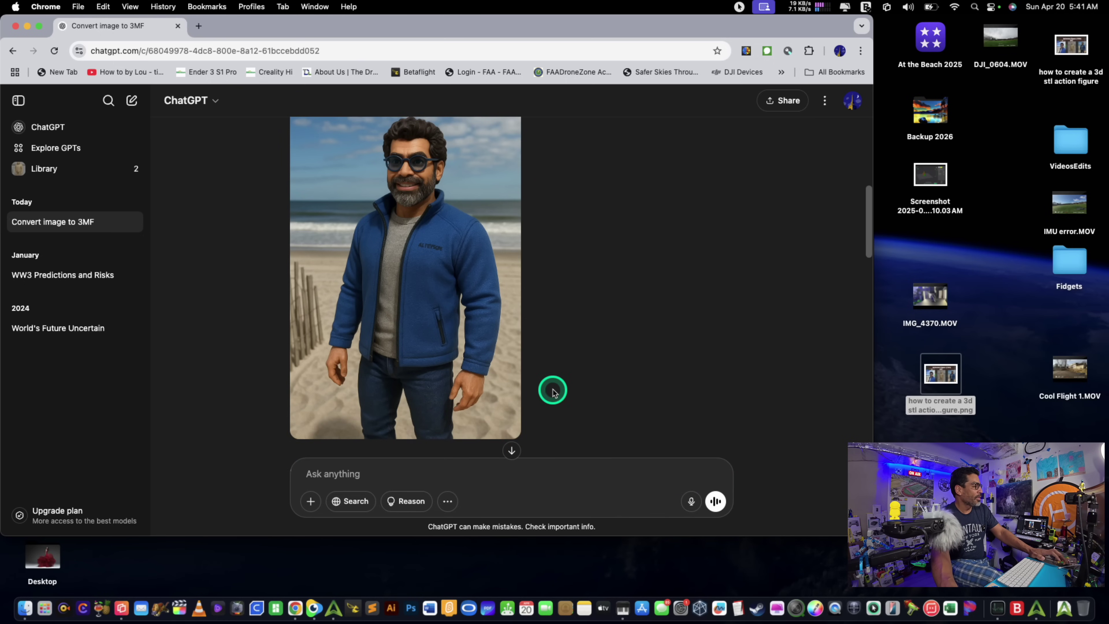
- Review the follow-up request to turn the action figure into an STL file and its generated image
scroll(552, 389, "down", 6)
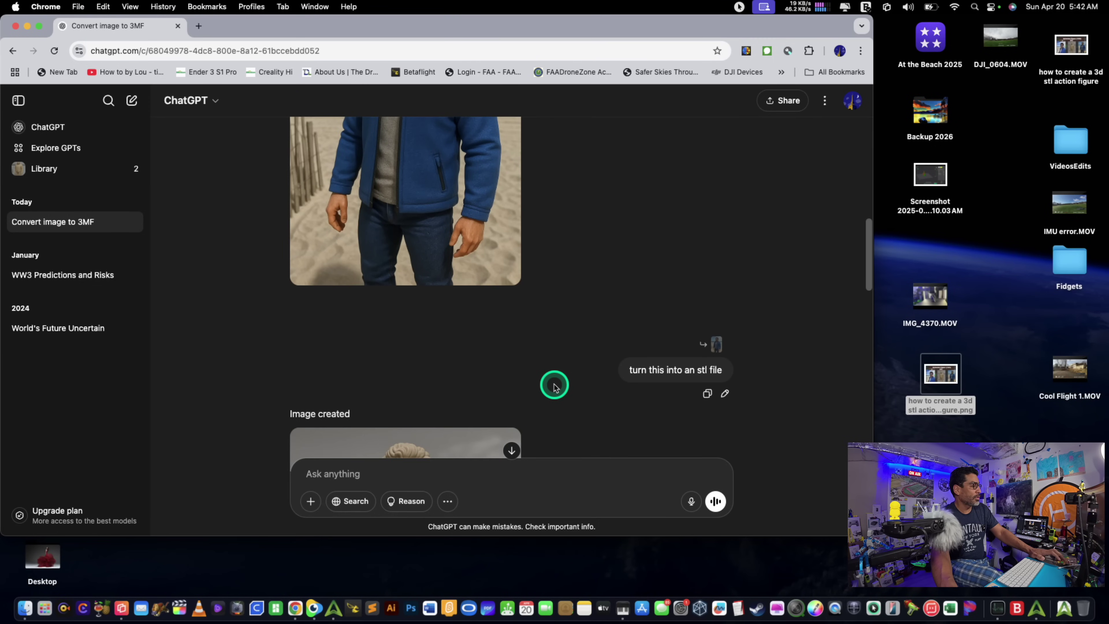
scroll(589, 378, "up", 1)
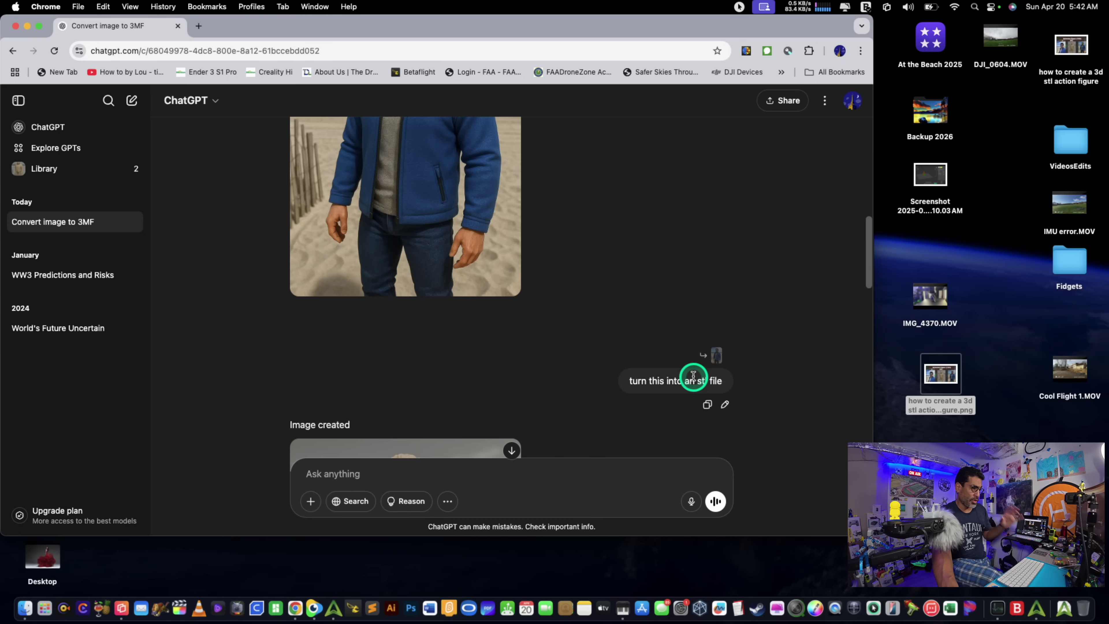
scroll(584, 322, "down", 8)
- Open the blue-jacket action figure image, save a copy to the desktop and delete that copy
left_click(476, 306)
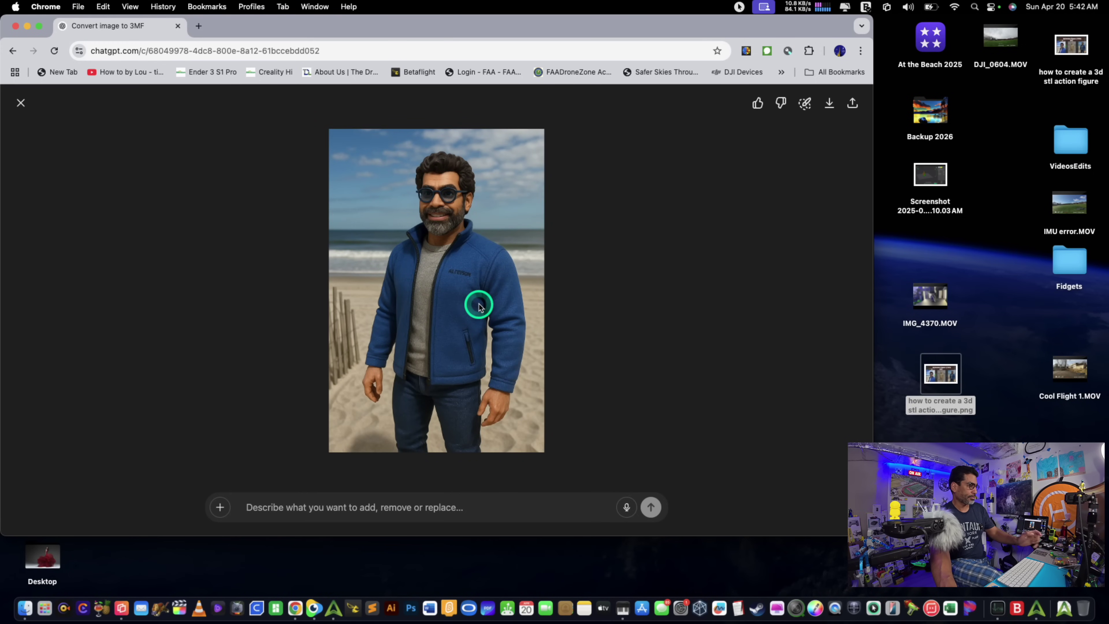
mouse_move(486, 350)
left_mouse_down()
mouse_move(537, 336)
mouse_move(1002, 356)
mouse_move(465, 353)
left_mouse_up()
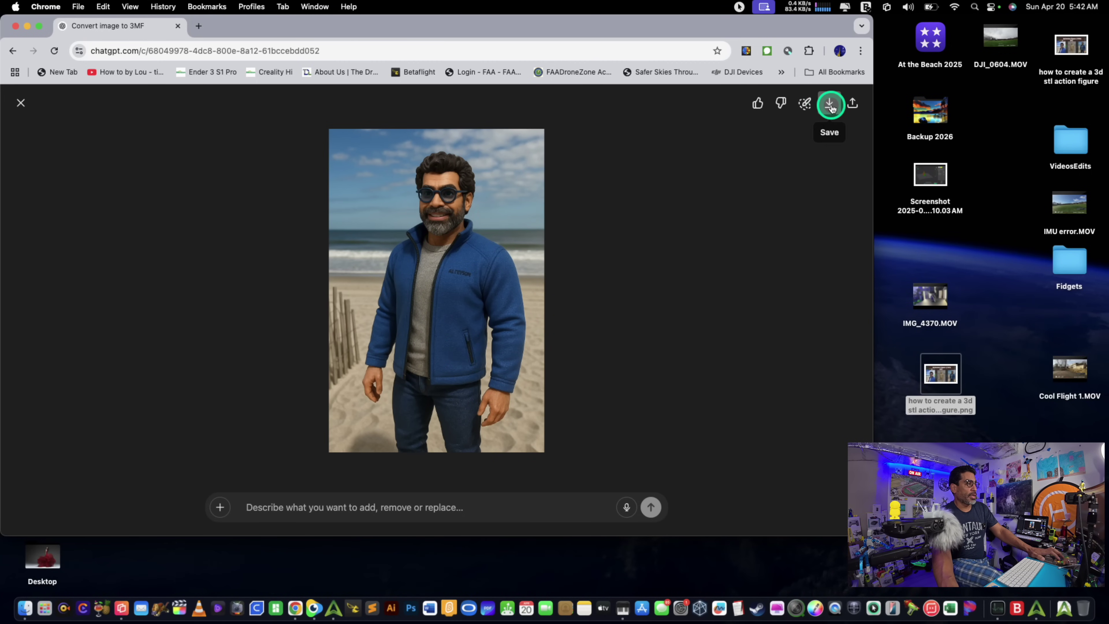
left_click_drag(420, 272, 960, 281)
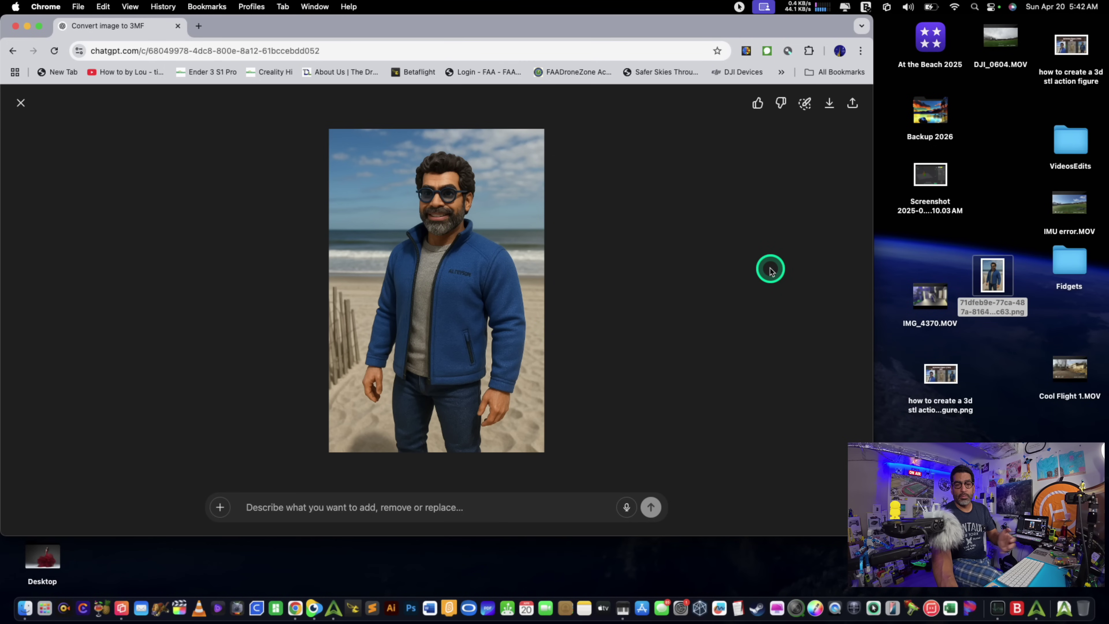
left_click(991, 275)
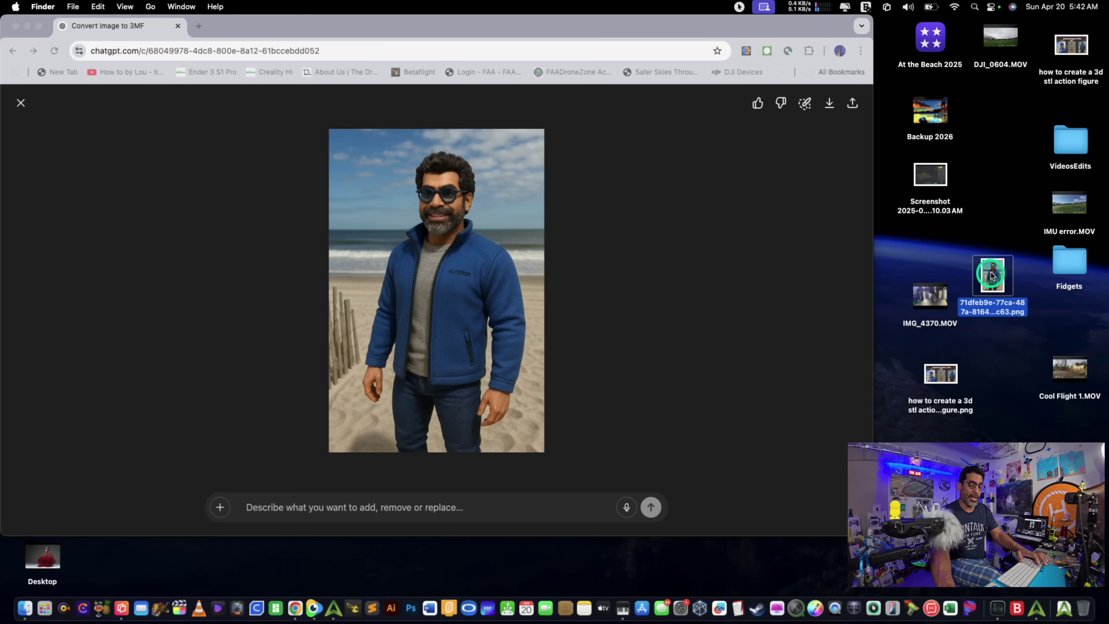
key("super+BackSpace")
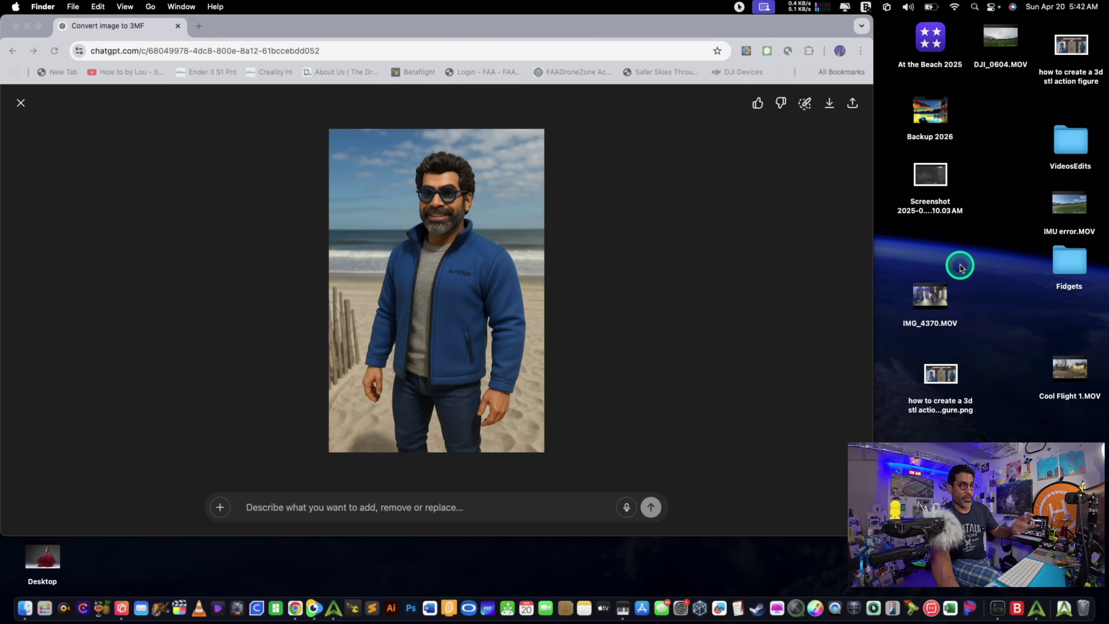
- Switch to the Meshy workspace in Chrome and look at the dialog for uploading your own model
mouse_move(1104, 7)
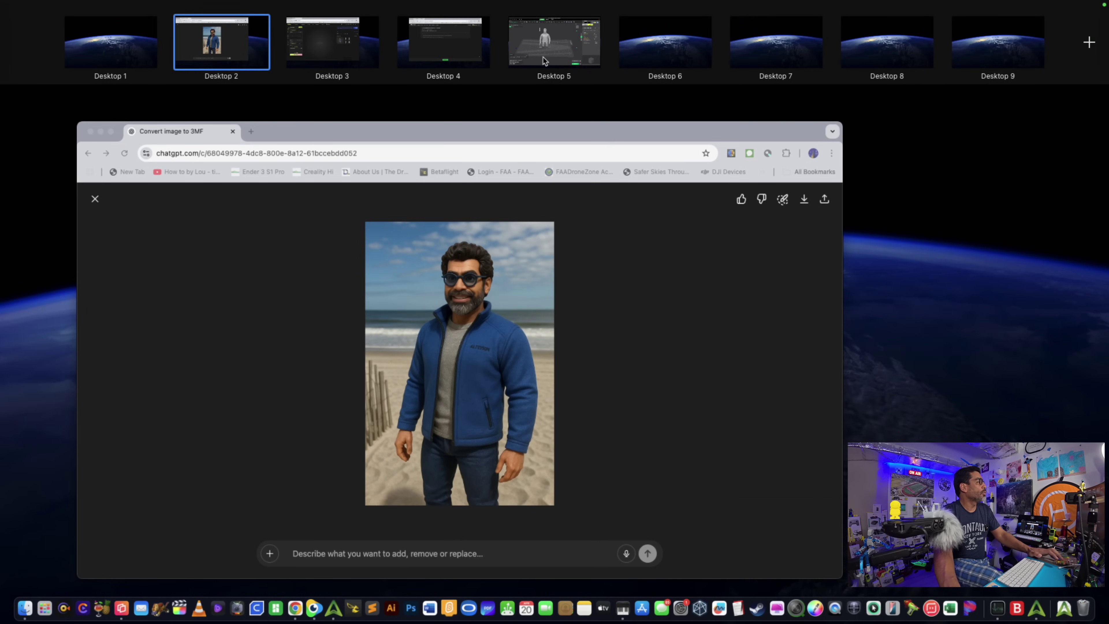
left_click(318, 49)
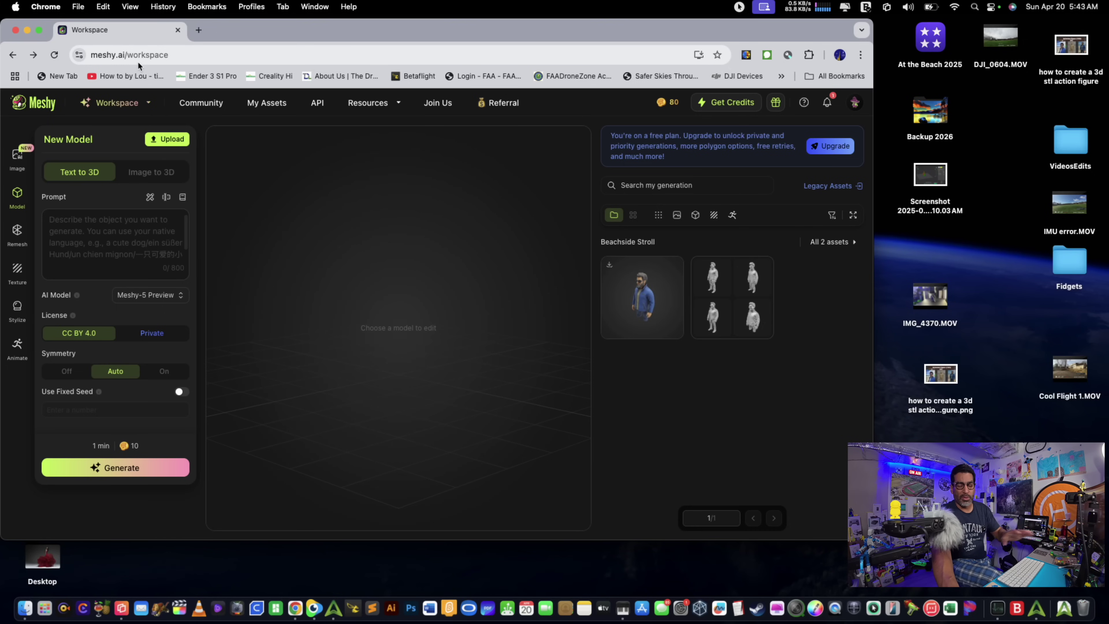
left_click(134, 69)
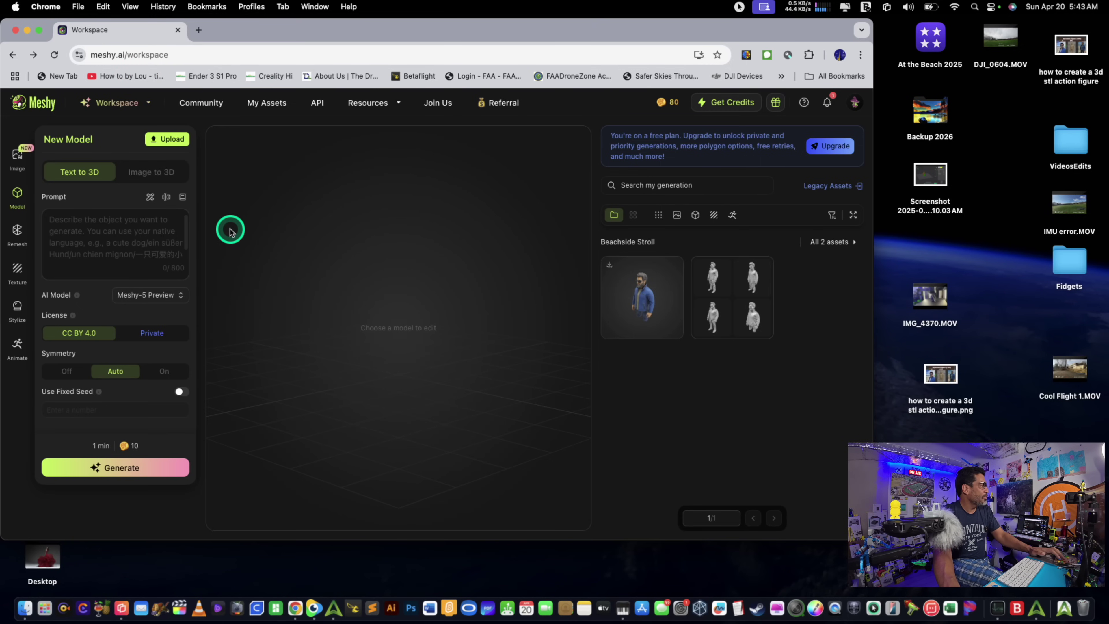
left_click(178, 144)
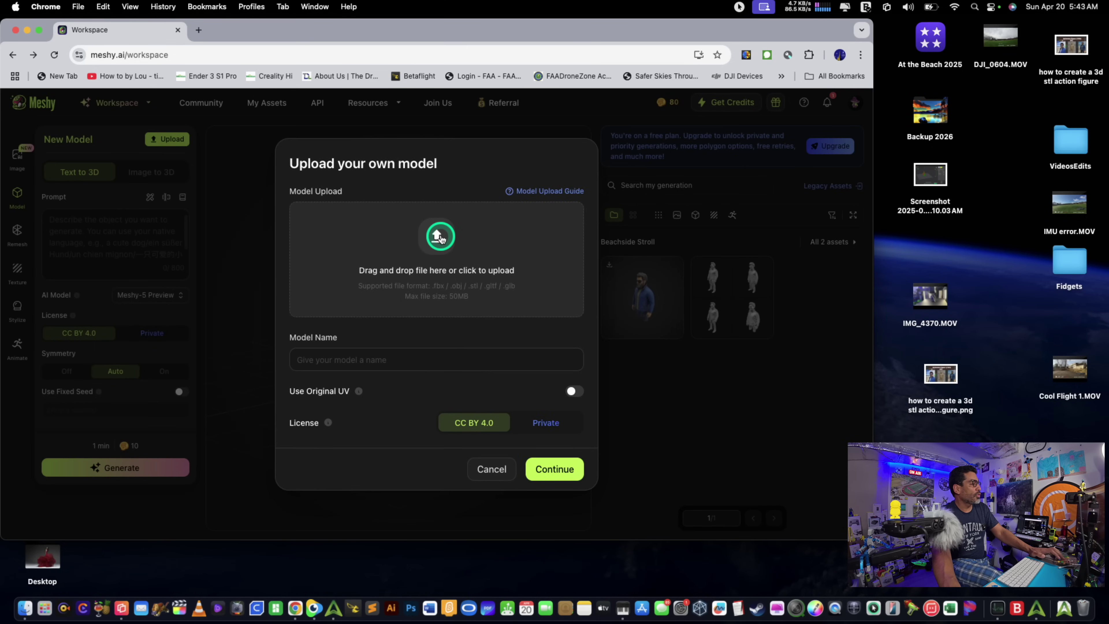
left_click(492, 467)
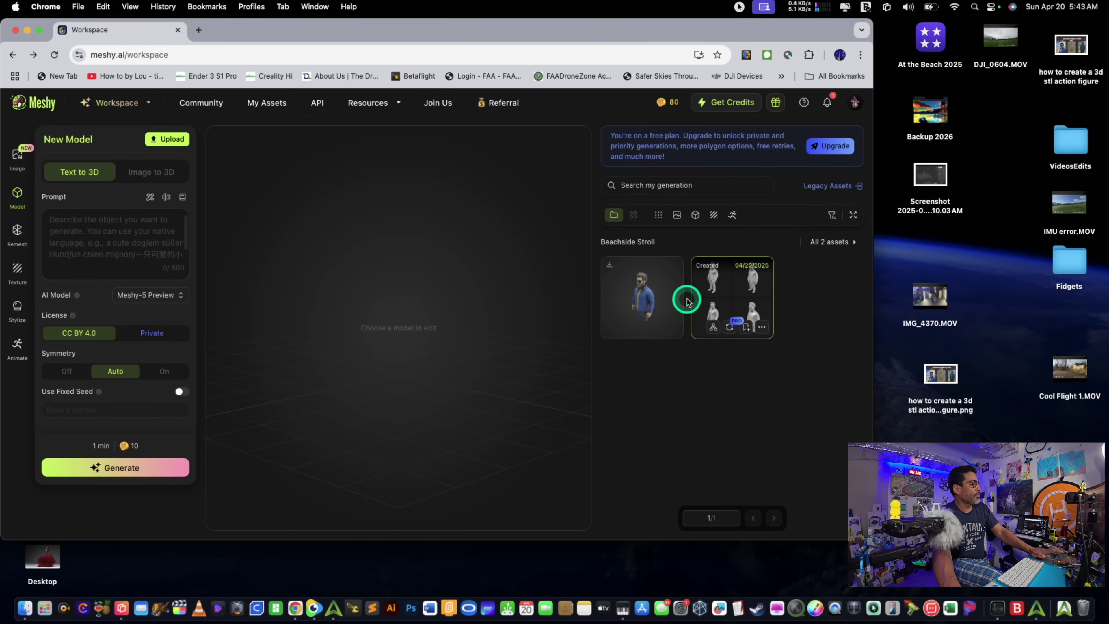
- Preview the textured Beachside Stroll model, its set of four untextured drafts and the extra options of that draft set
left_click(640, 300)
left_click_drag(429, 317, 445, 332)
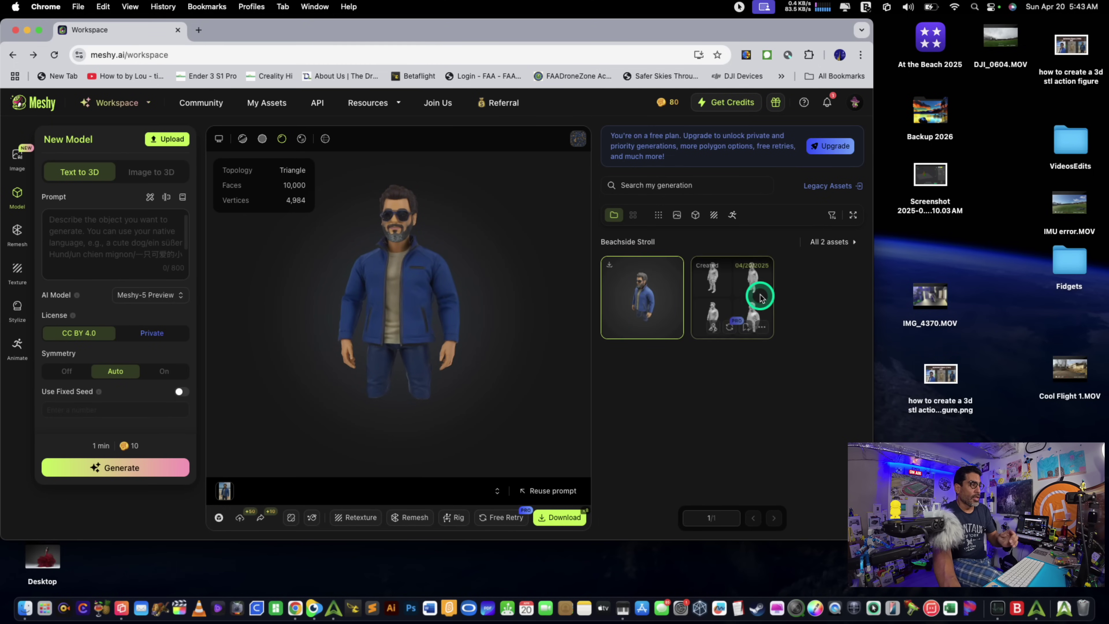
left_click(712, 278)
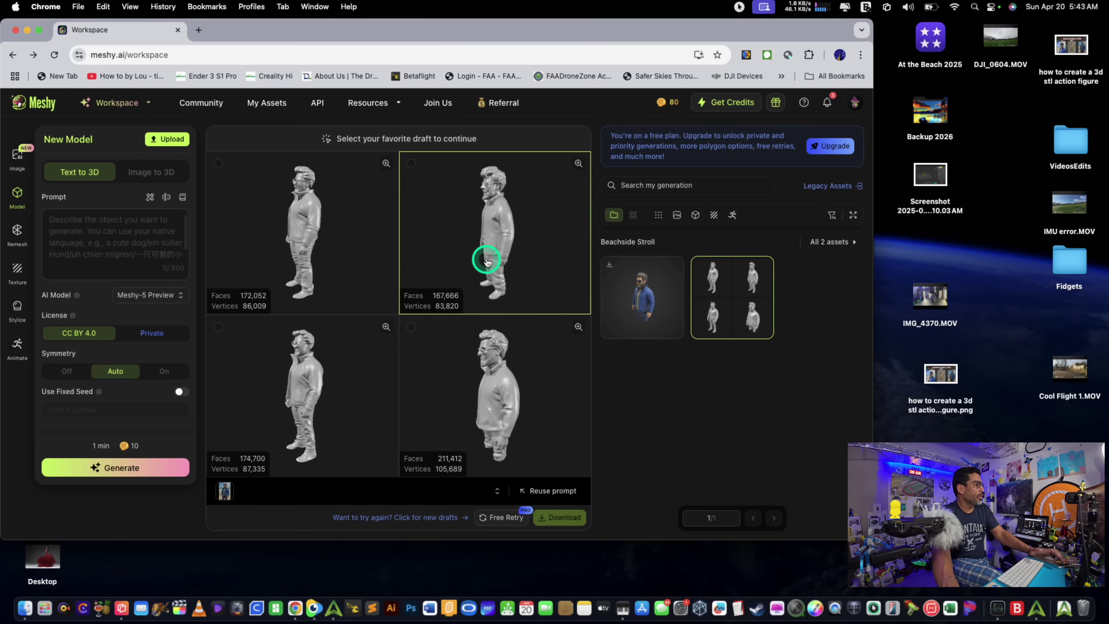
mouse_move(724, 305)
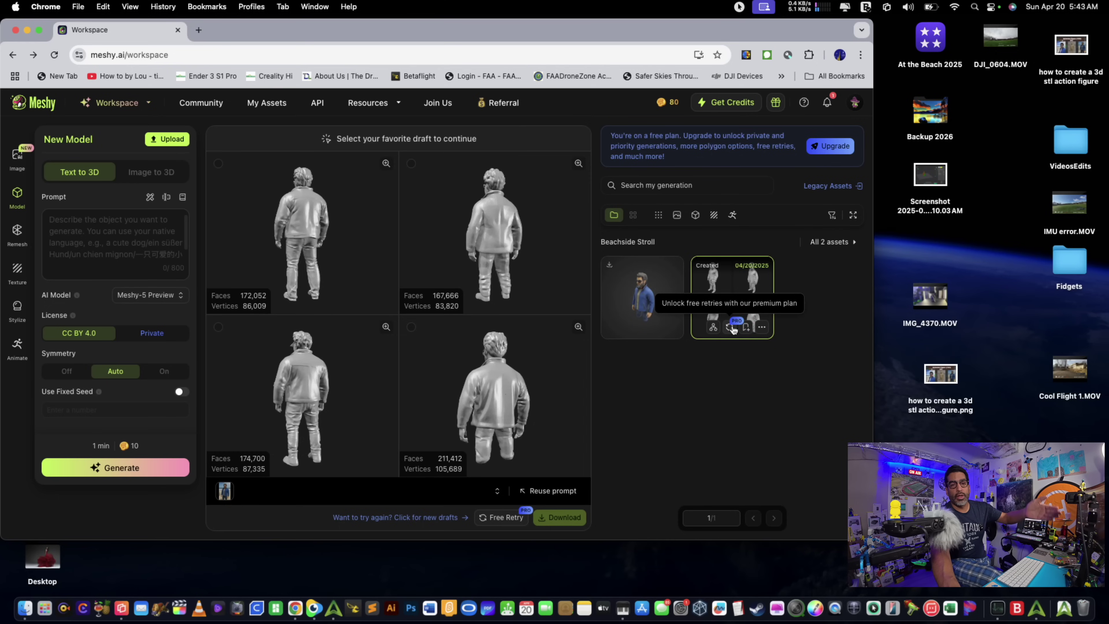
left_click(762, 329)
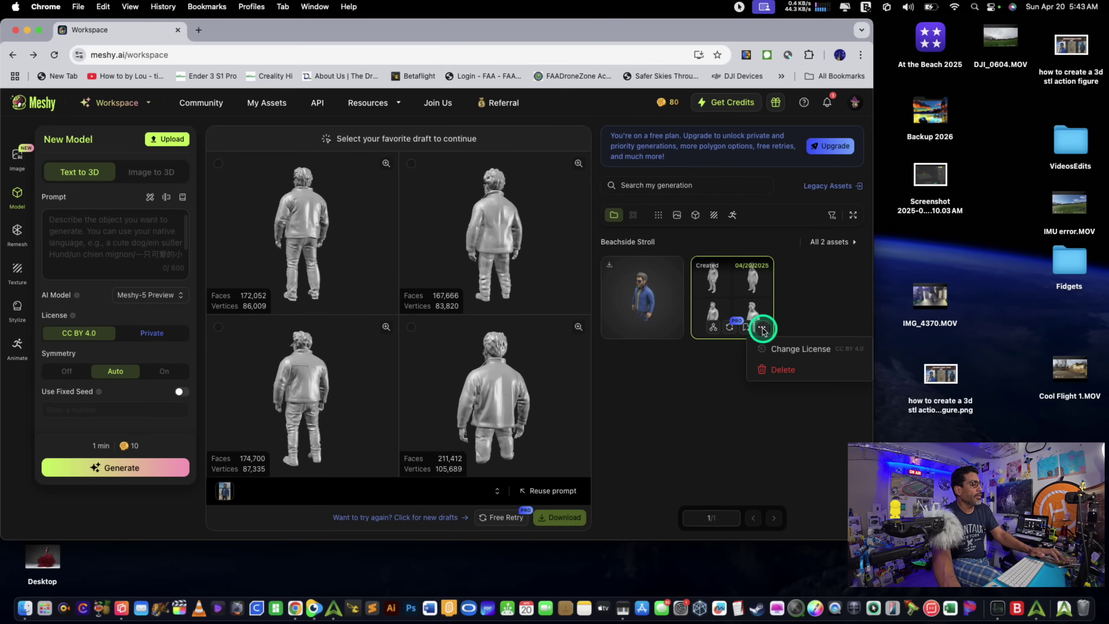
left_click(816, 323)
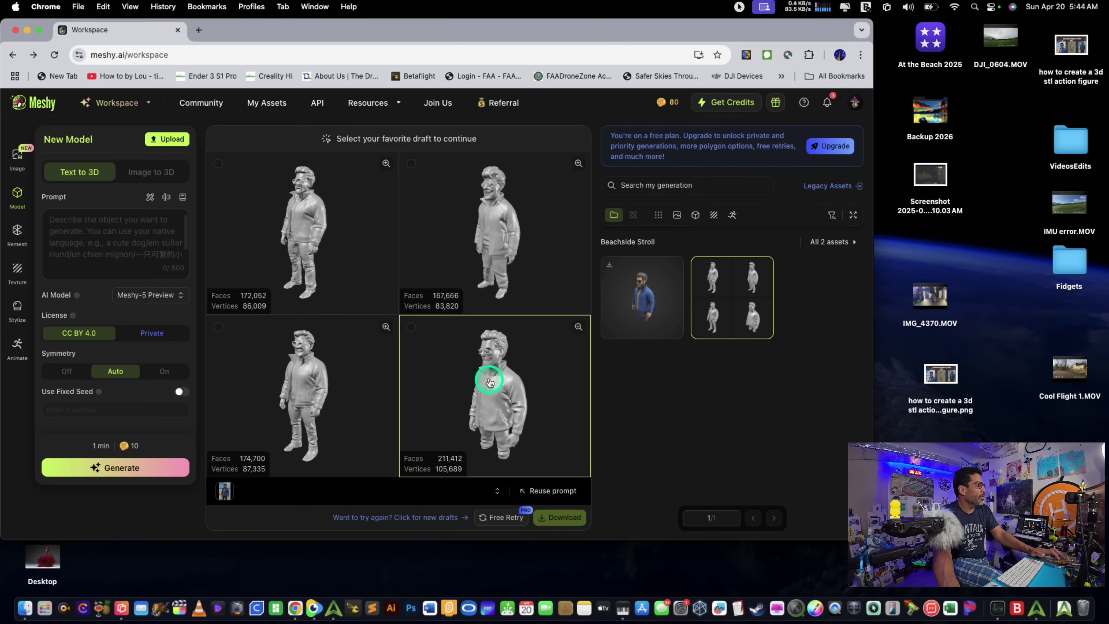
left_click(411, 327)
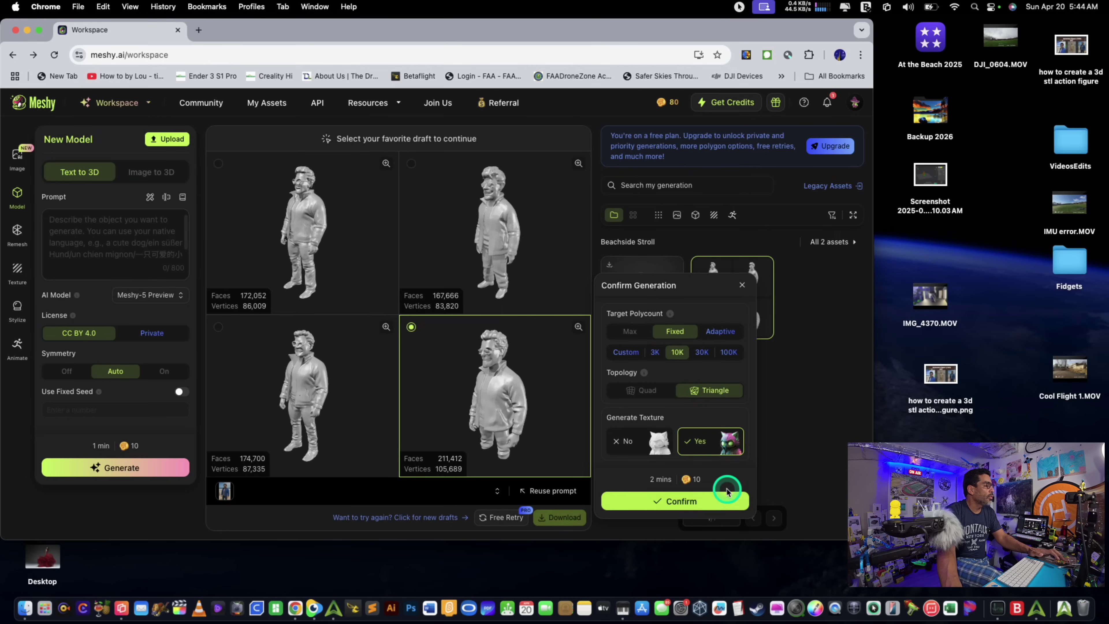
scroll(727, 482, "down", 1)
scroll(727, 483, "up", 1)
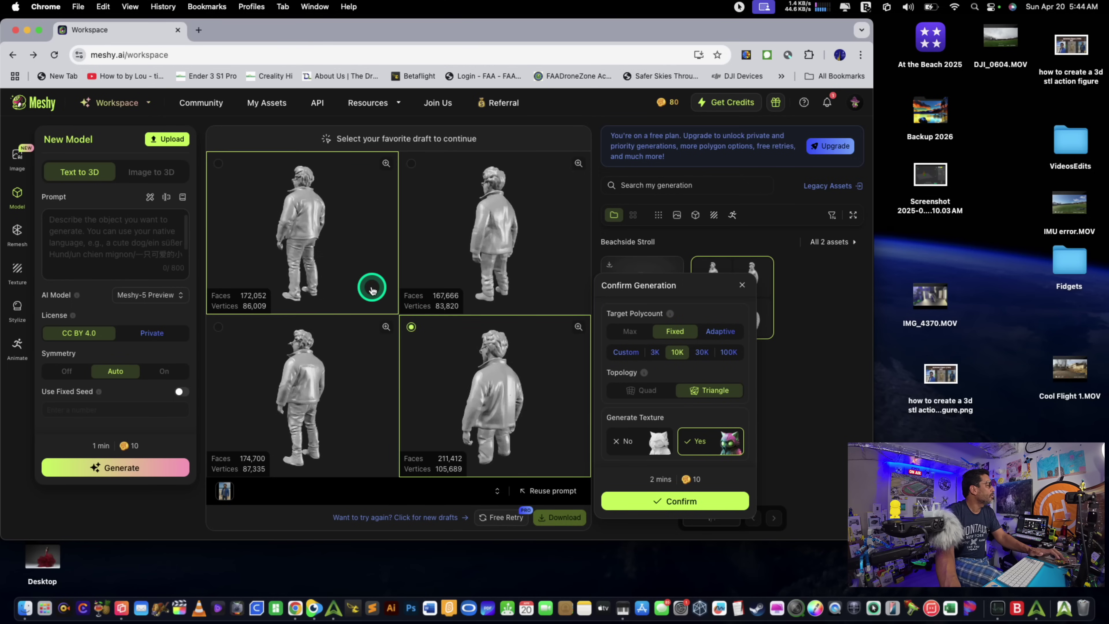
- Choose the first Beachside Stroll draft and generate its textured model with a fixed 10K polycount and triangle topology
left_click(220, 165)
left_click(486, 343)
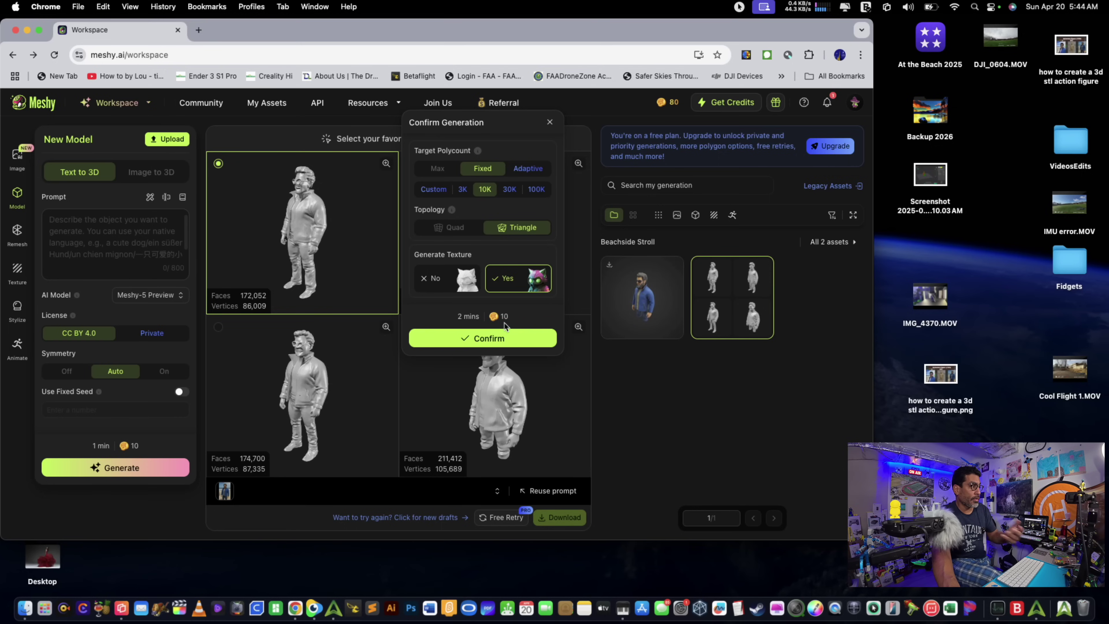
left_click(500, 339)
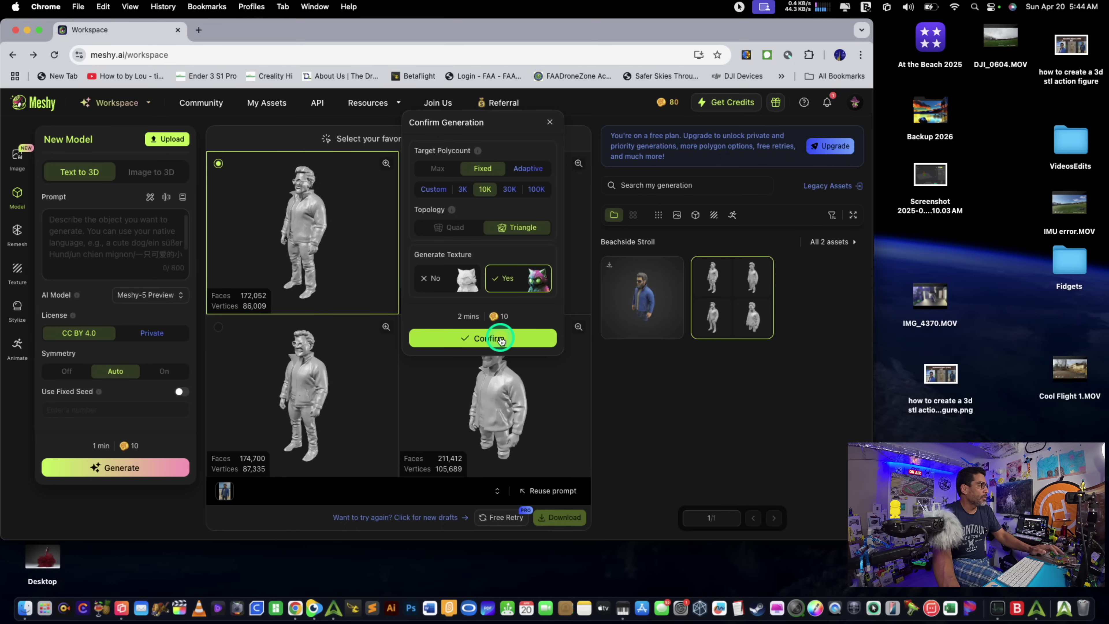
left_click(500, 339)
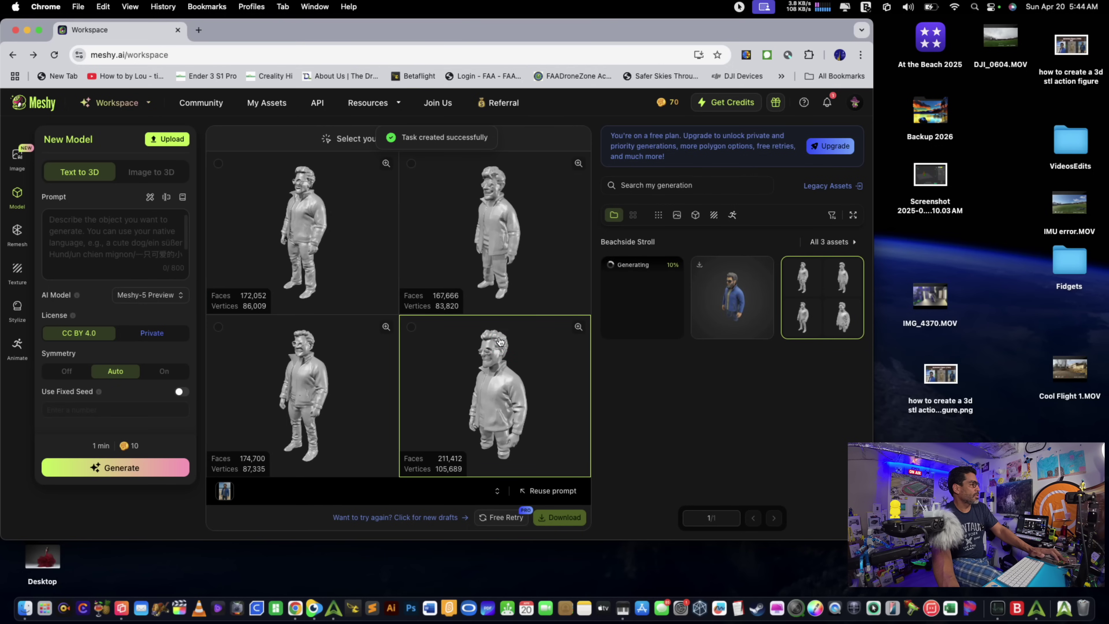
left_click(471, 276)
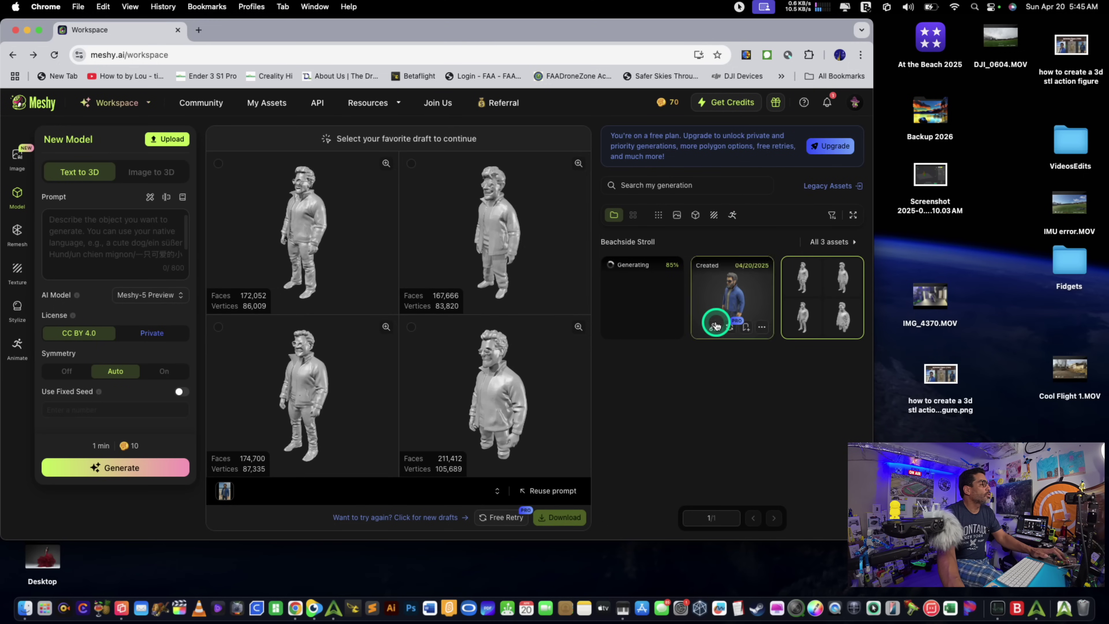
right_click(335, 616)
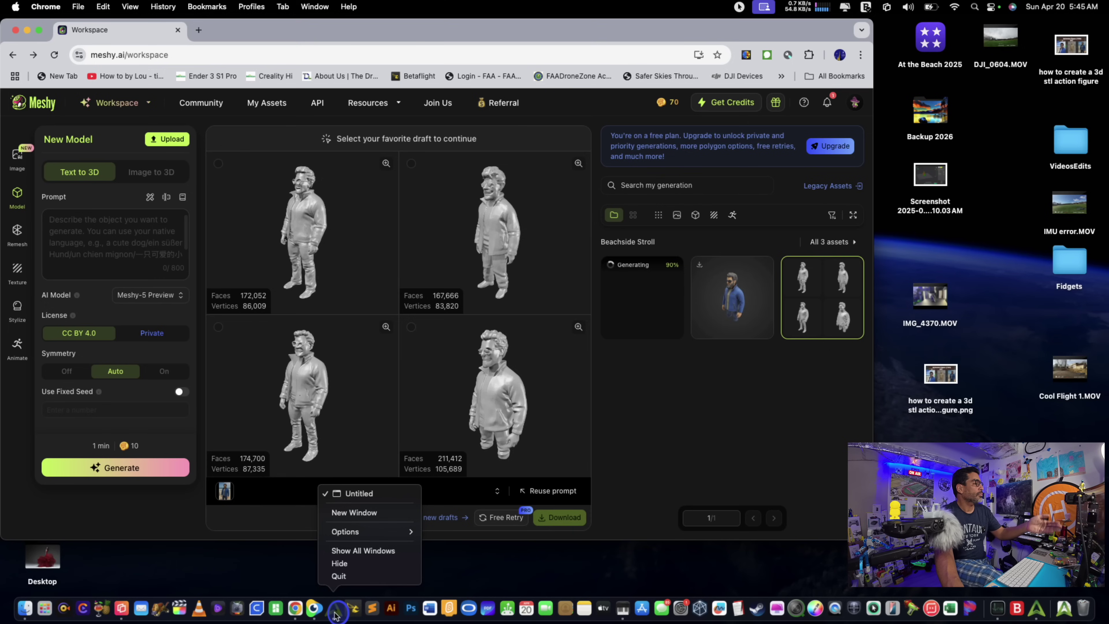
left_click(690, 423)
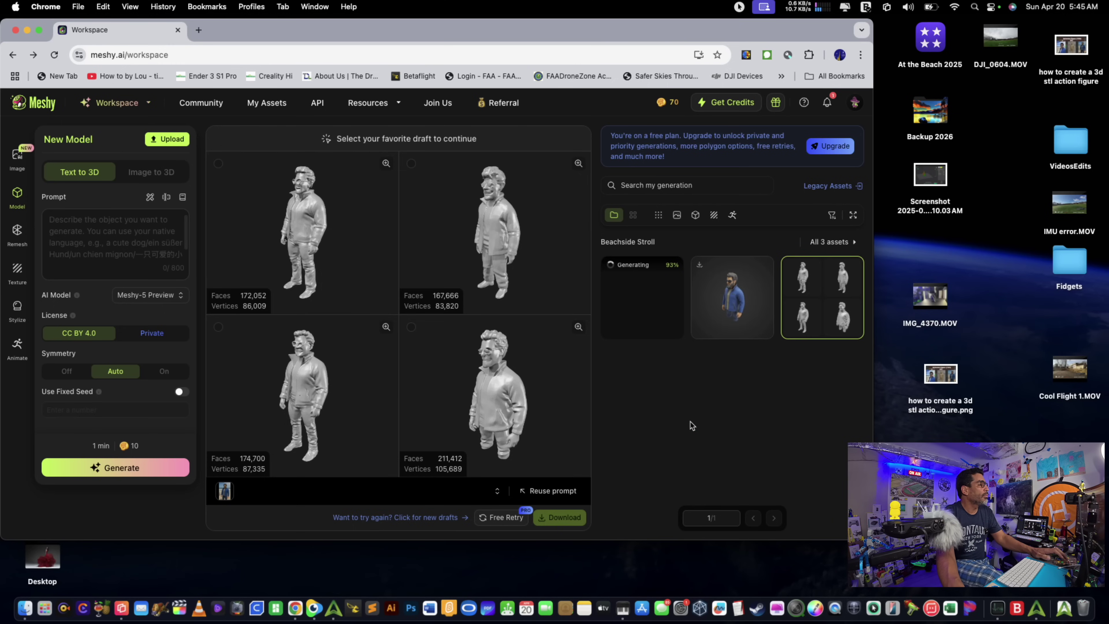
left_click(342, 613)
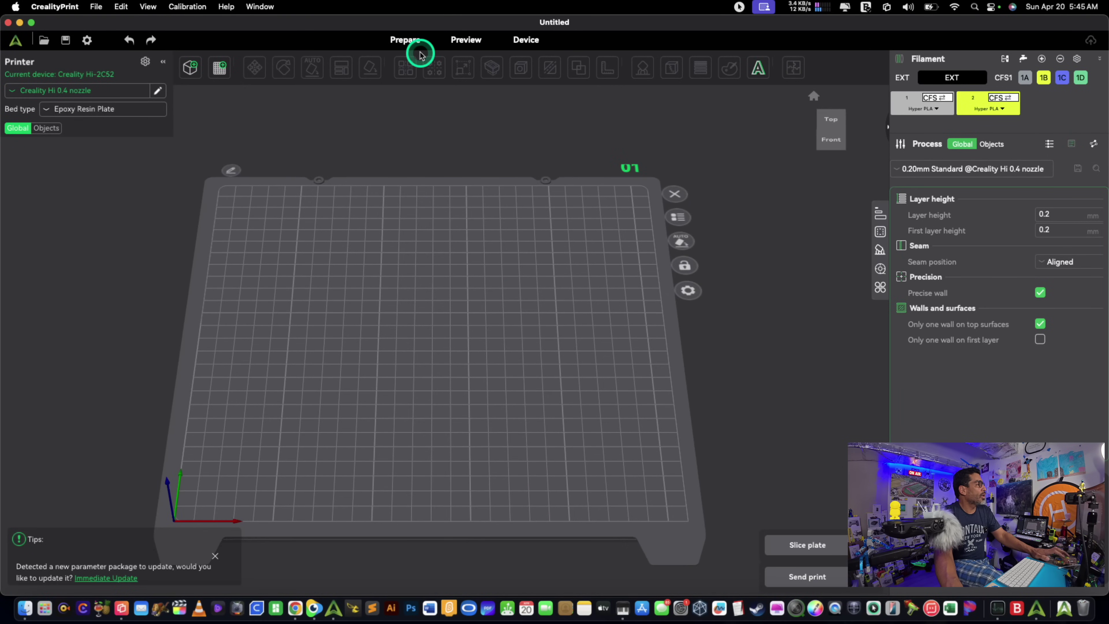
left_click(465, 42)
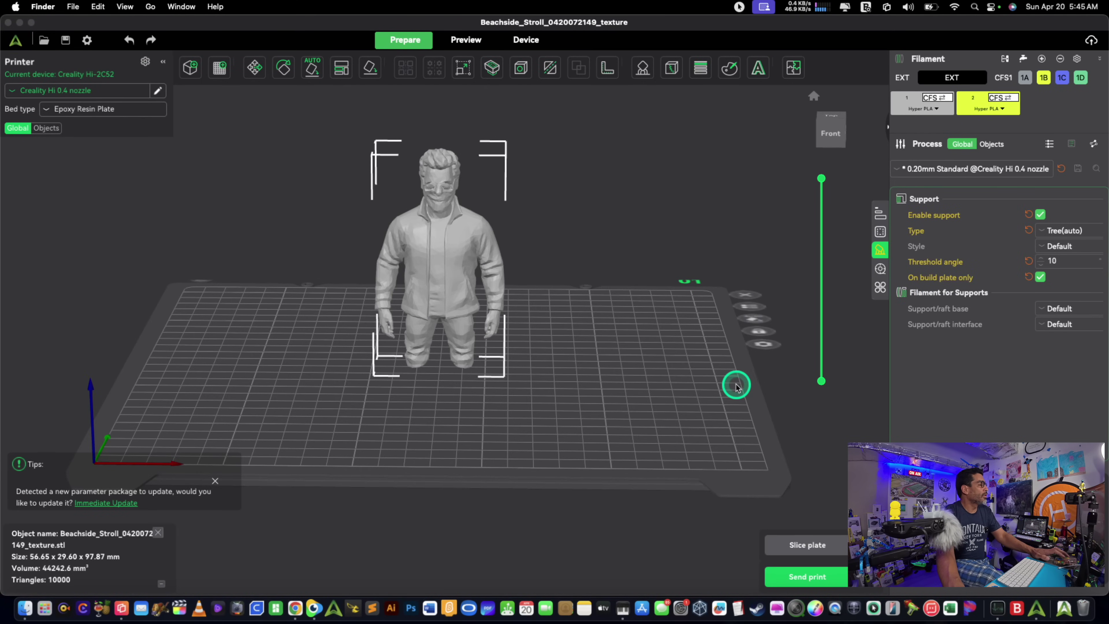
mouse_move(733, 379)
left_mouse_down()
mouse_move(738, 386)
mouse_move(631, 361)
mouse_move(502, 365)
mouse_move(695, 369)
mouse_move(632, 379)
left_mouse_up()
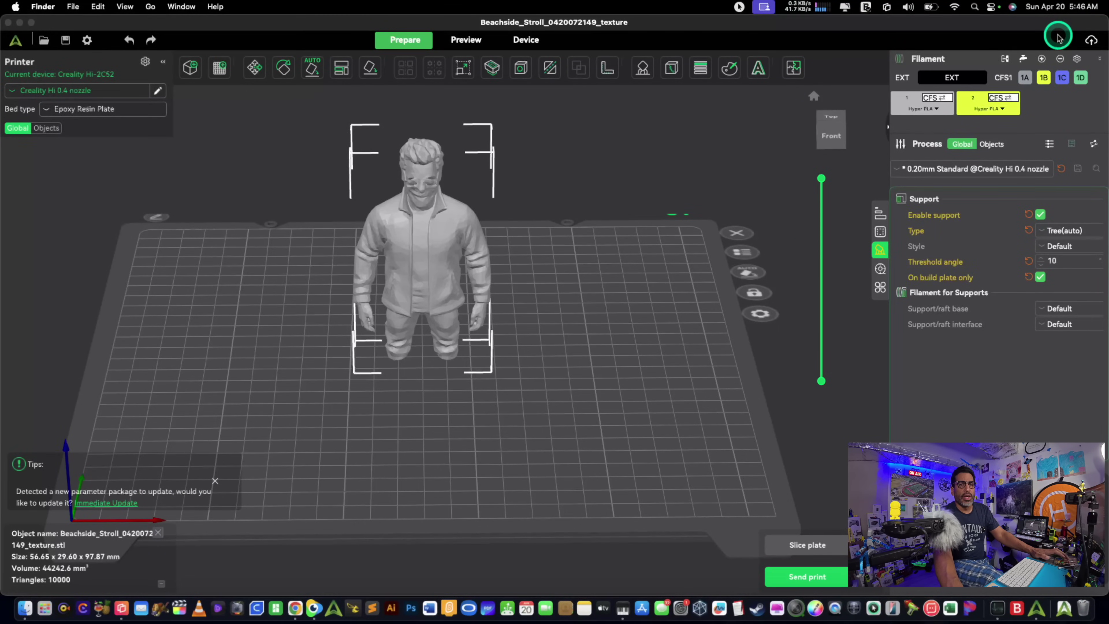
- Switch to ChatGPT in Chrome, leave the open image and view the Relaxed Beachfront Action Figure image from the library
mouse_move(1082, 19)
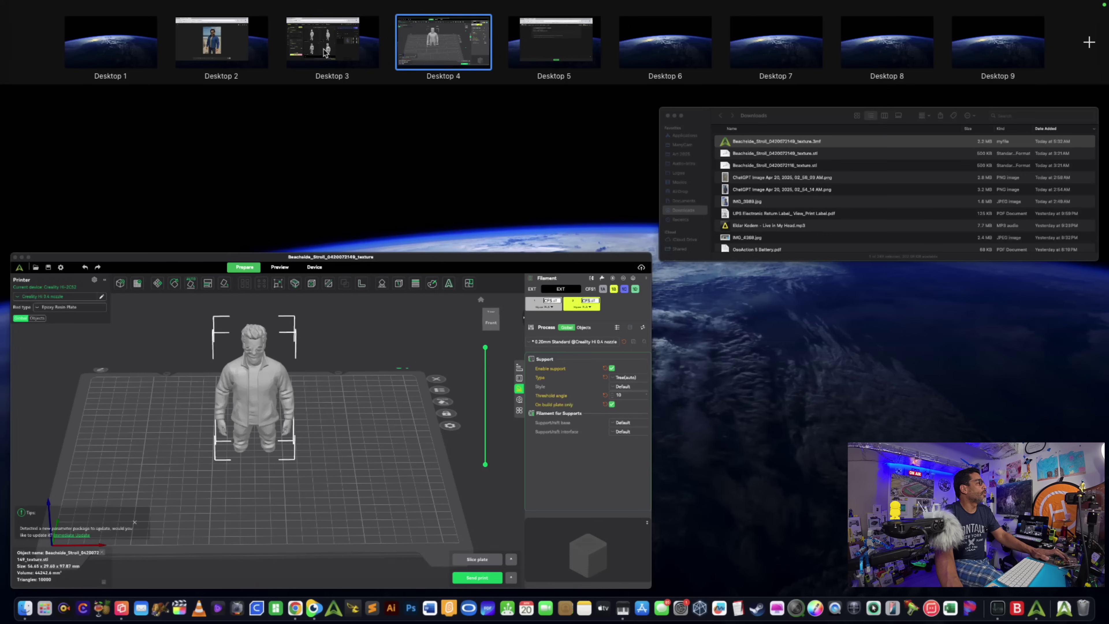
left_click(228, 54)
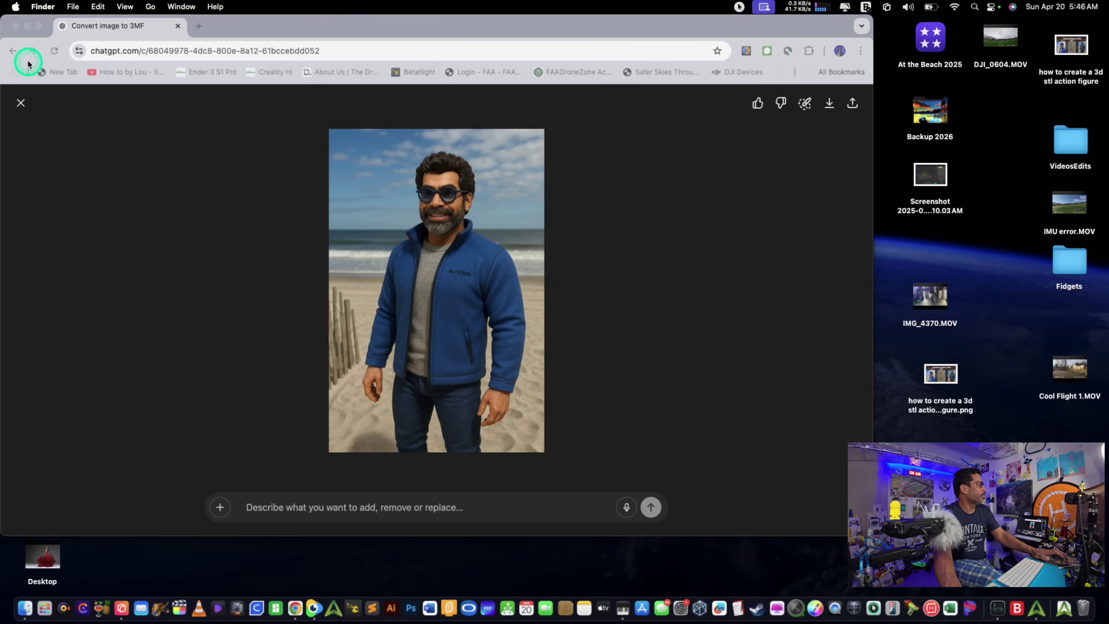
left_click(14, 52)
left_click(15, 51)
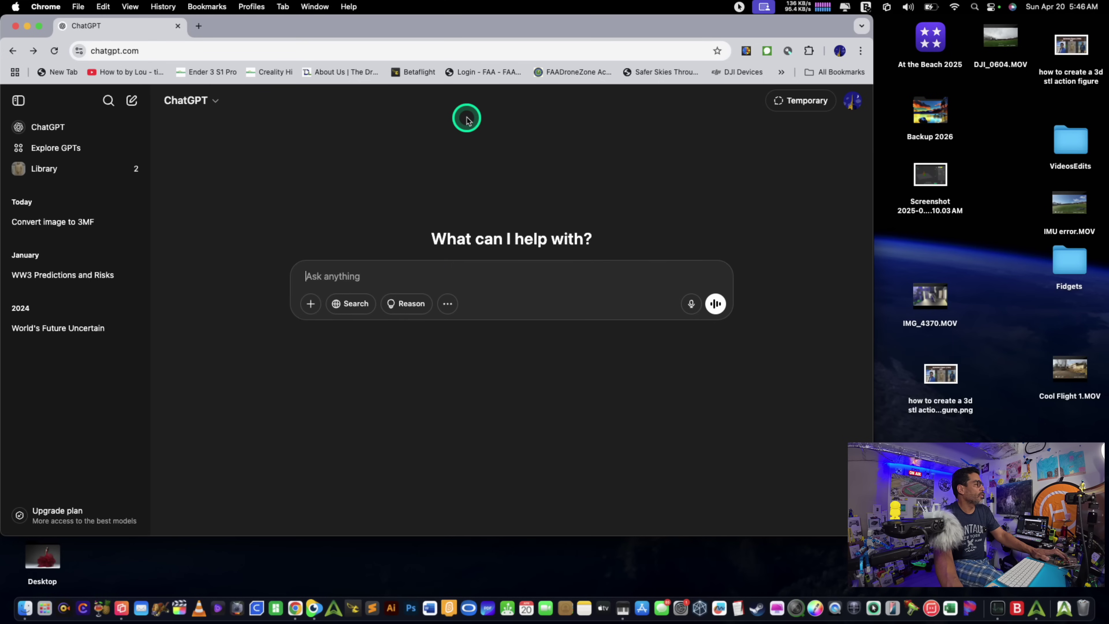
left_click(40, 171)
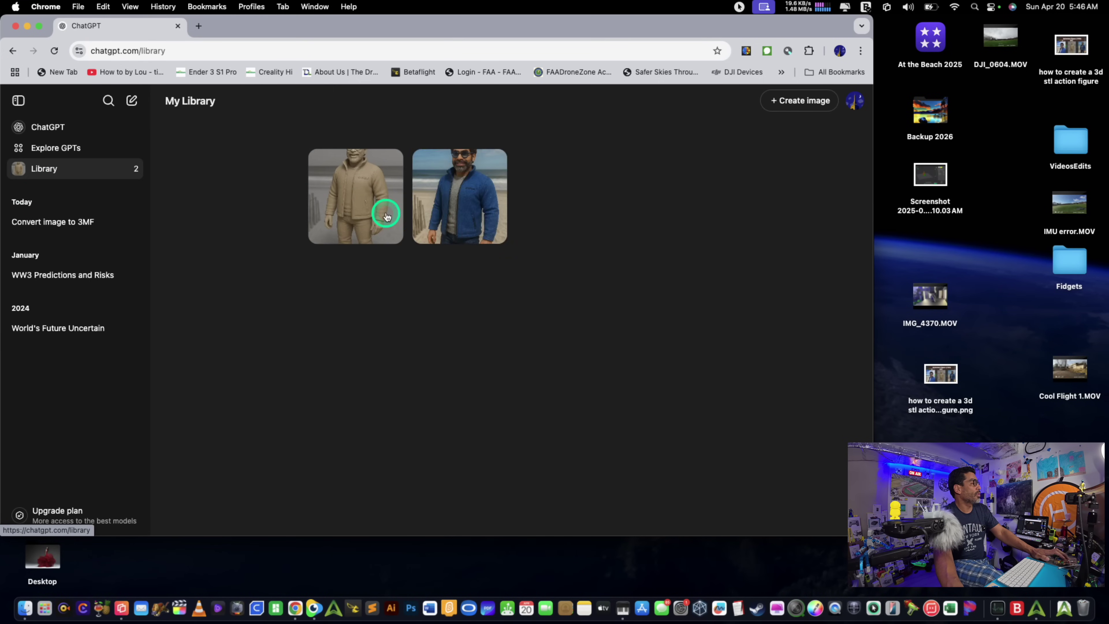
left_click(471, 184)
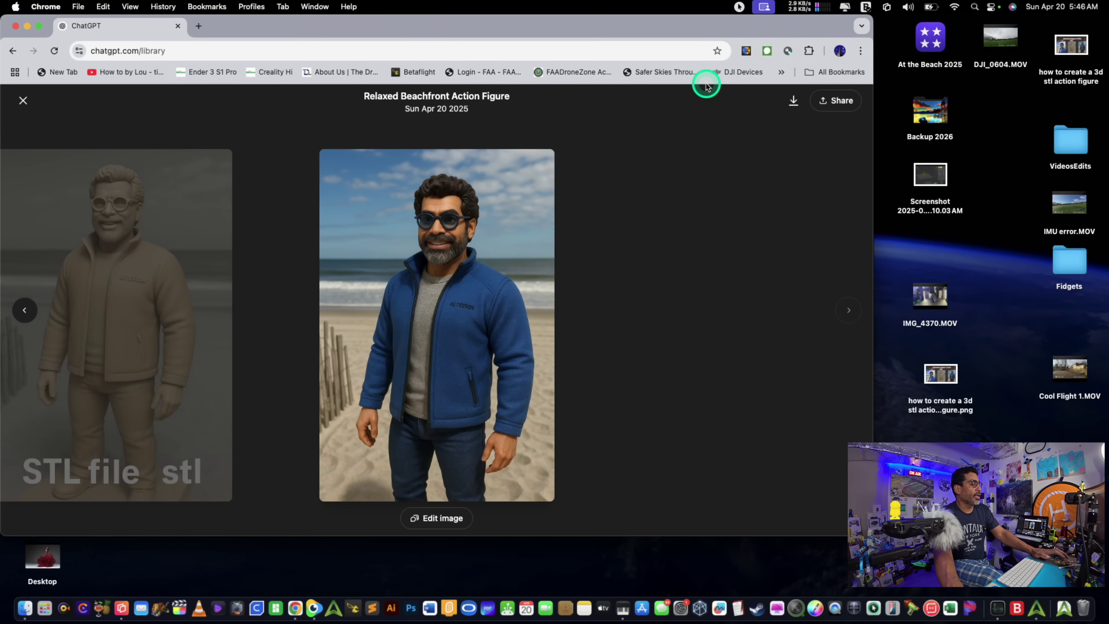
- Return to the Meshy workspace, load the newest textured Beachside Stroll model in the viewer and set the New Model form to Image to 3D
key("ctrl+Up")
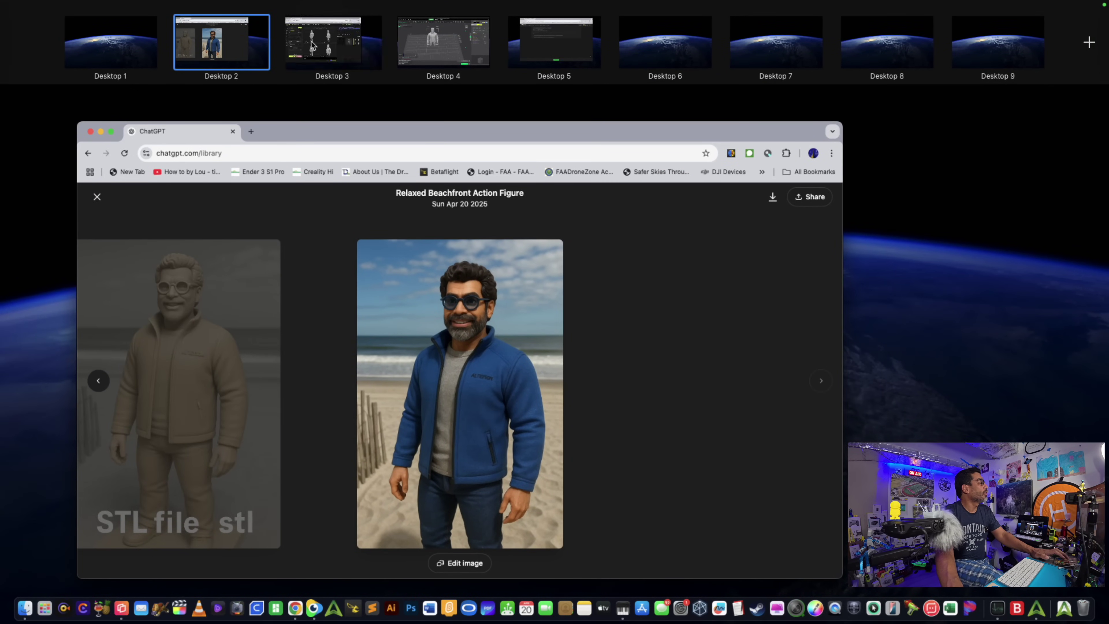
left_click(298, 47)
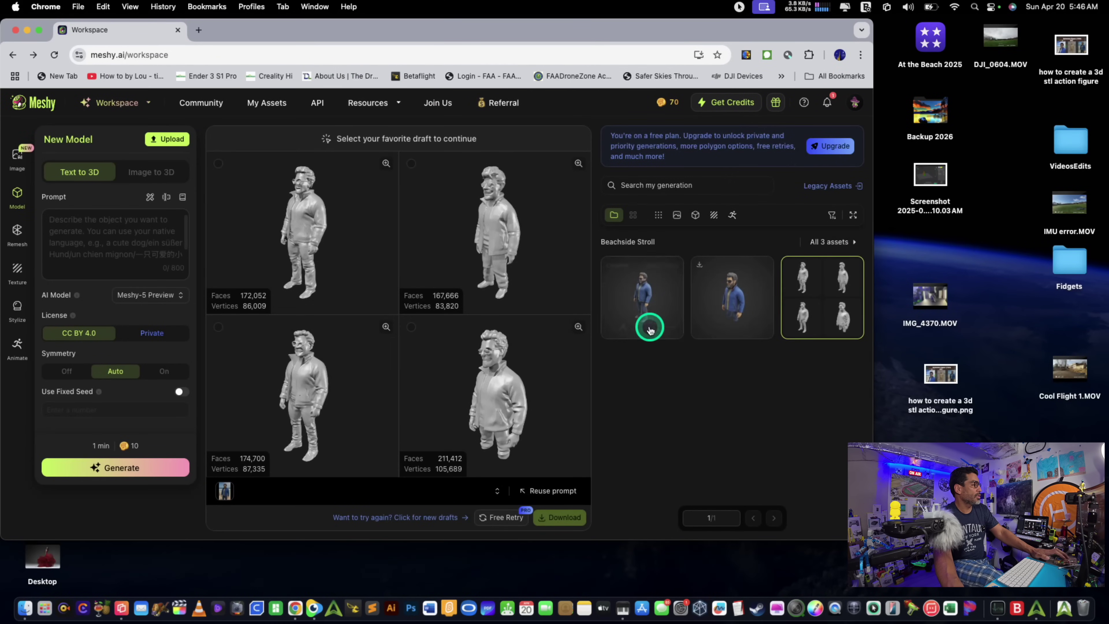
mouse_move(654, 311)
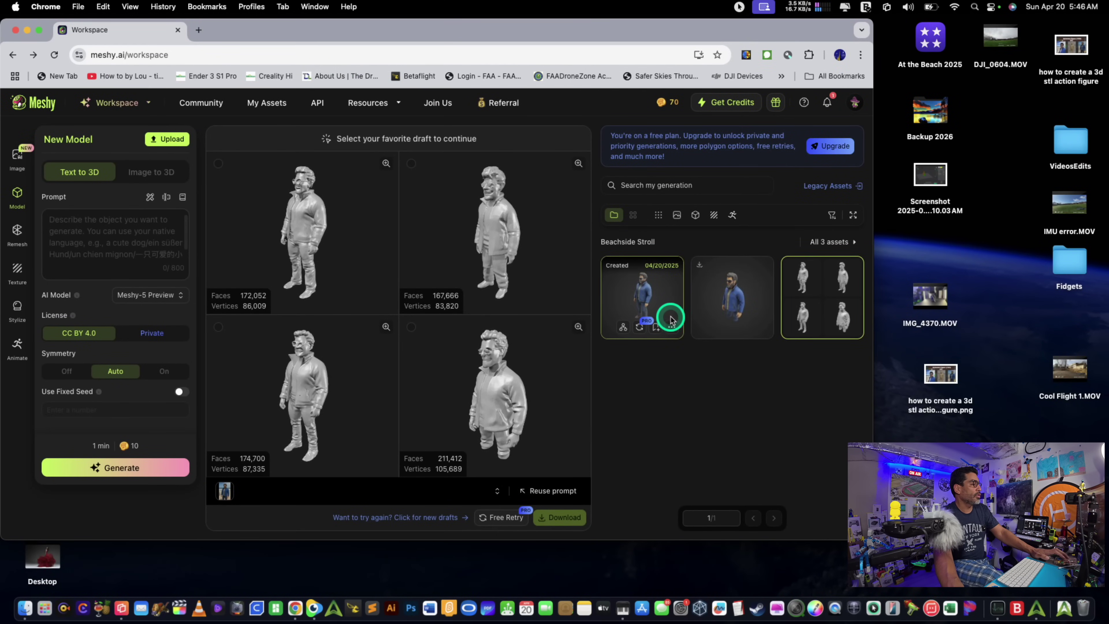
left_click(672, 328)
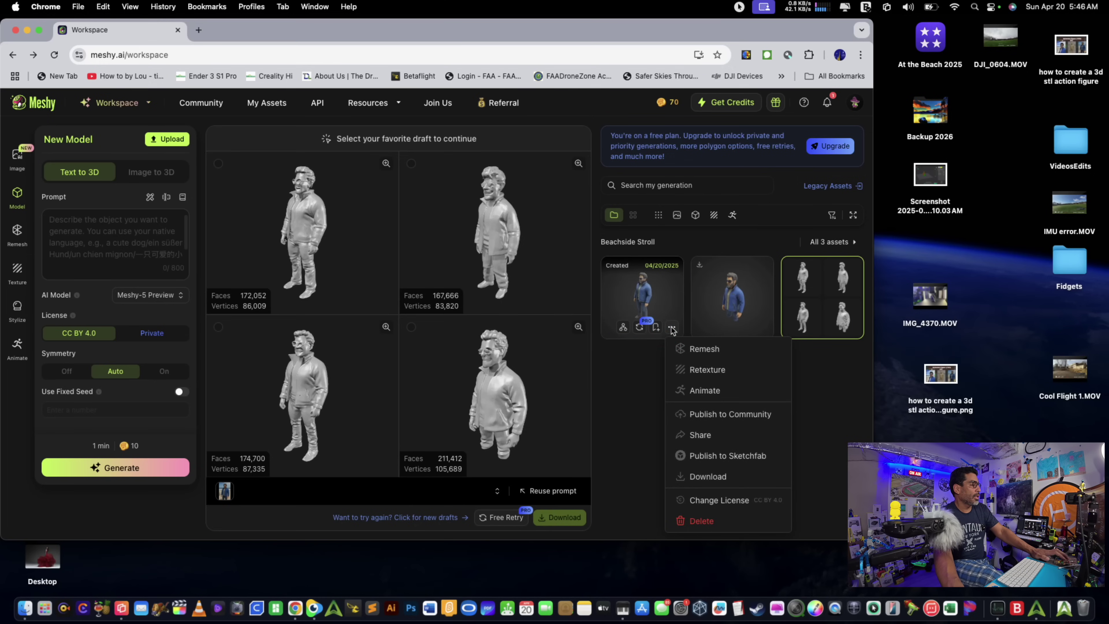
left_click(843, 372)
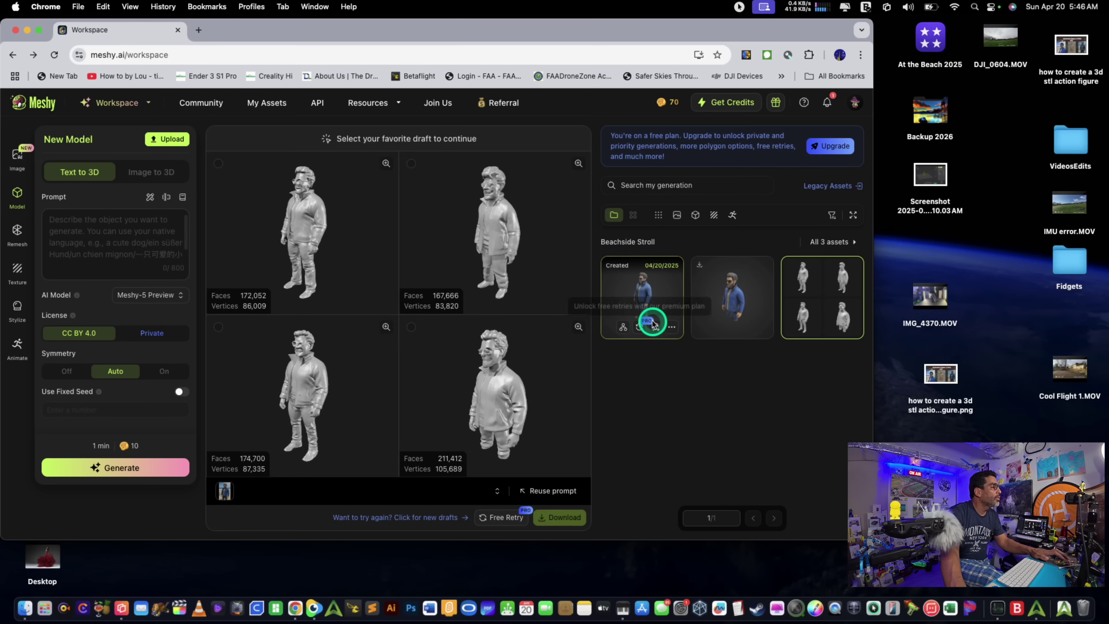
left_click(653, 288)
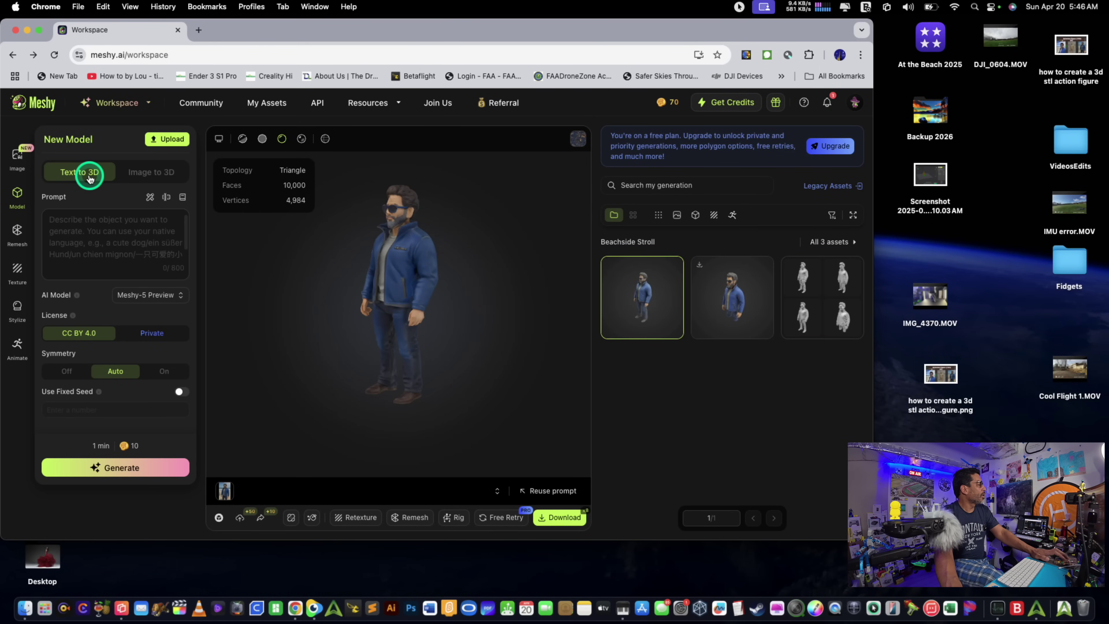
left_click(158, 175)
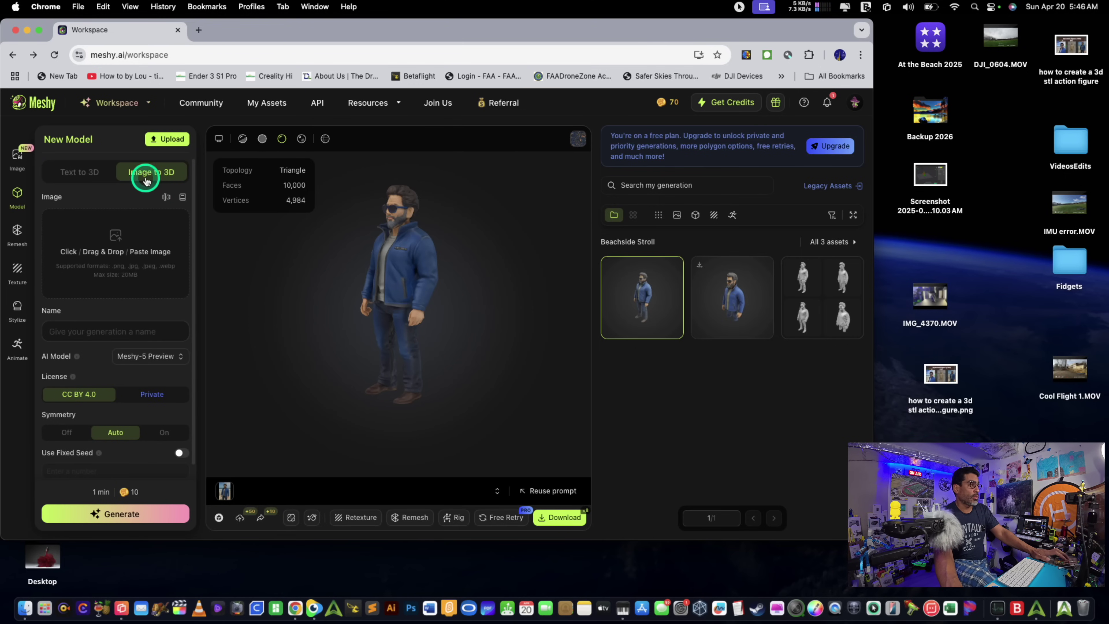
- Download the newest textured Beachside Stroll model in stl format
mouse_move(626, 324)
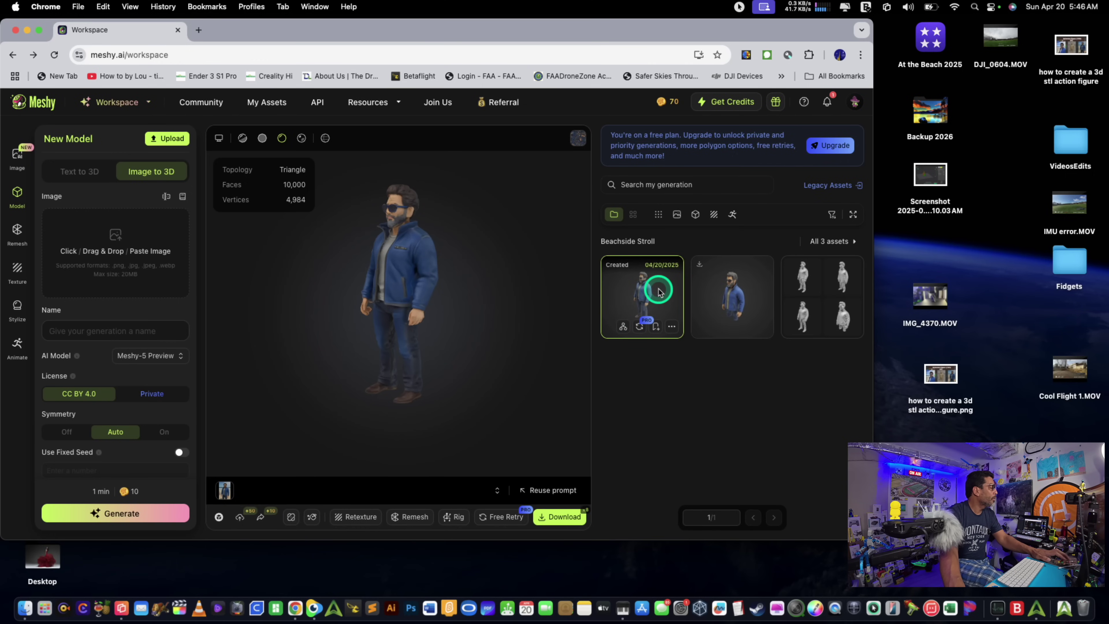
left_click(671, 327)
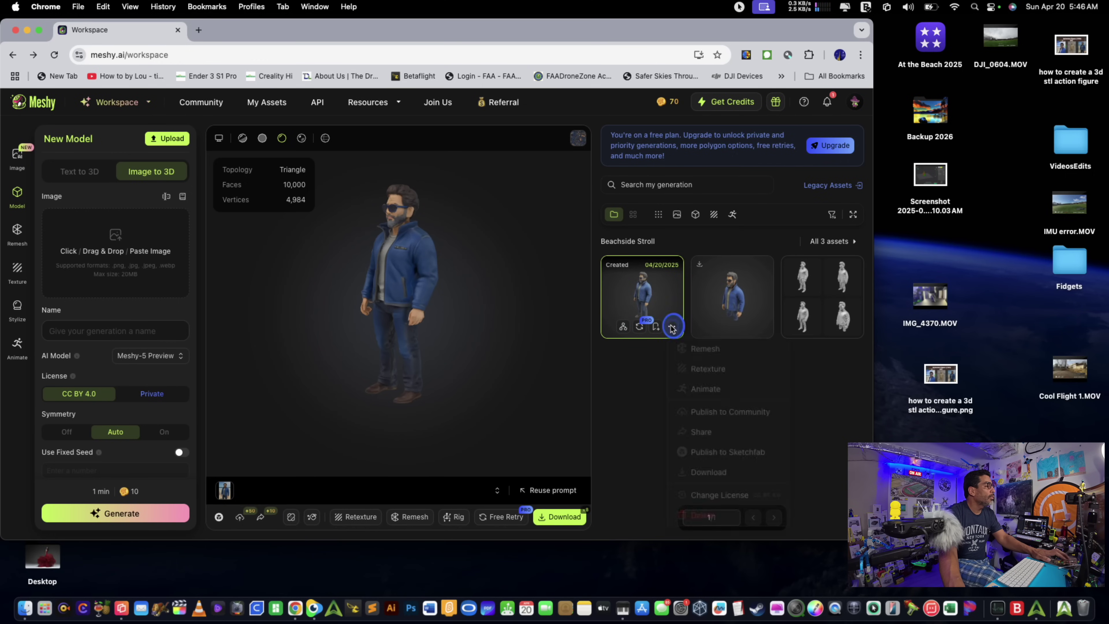
left_click(657, 290)
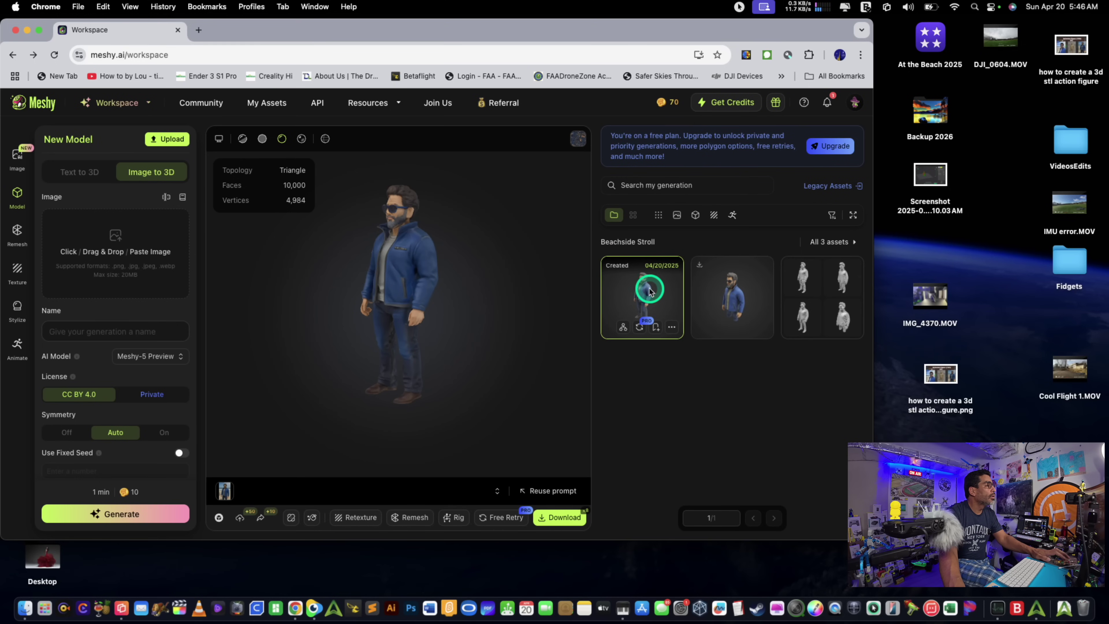
left_click(671, 329)
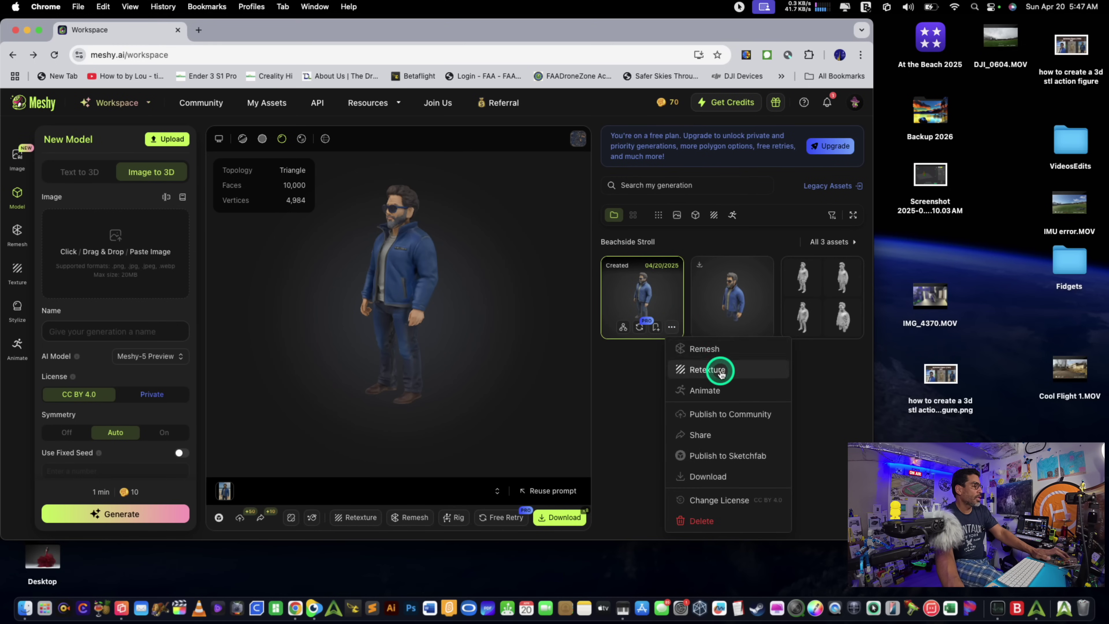
left_click(718, 479)
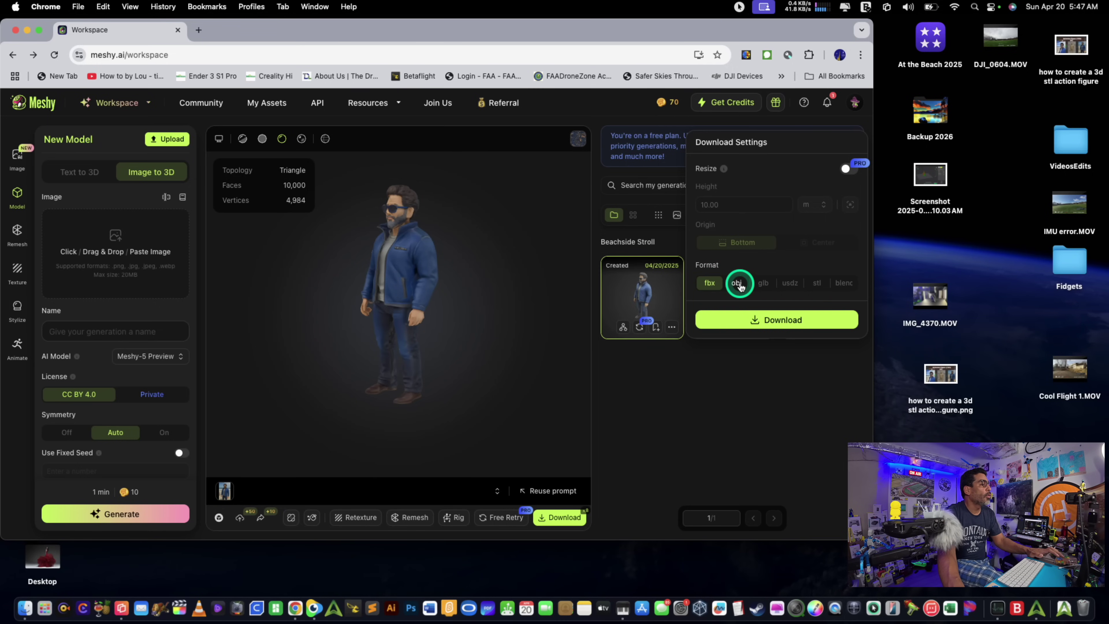
left_click(823, 284)
left_click(791, 320)
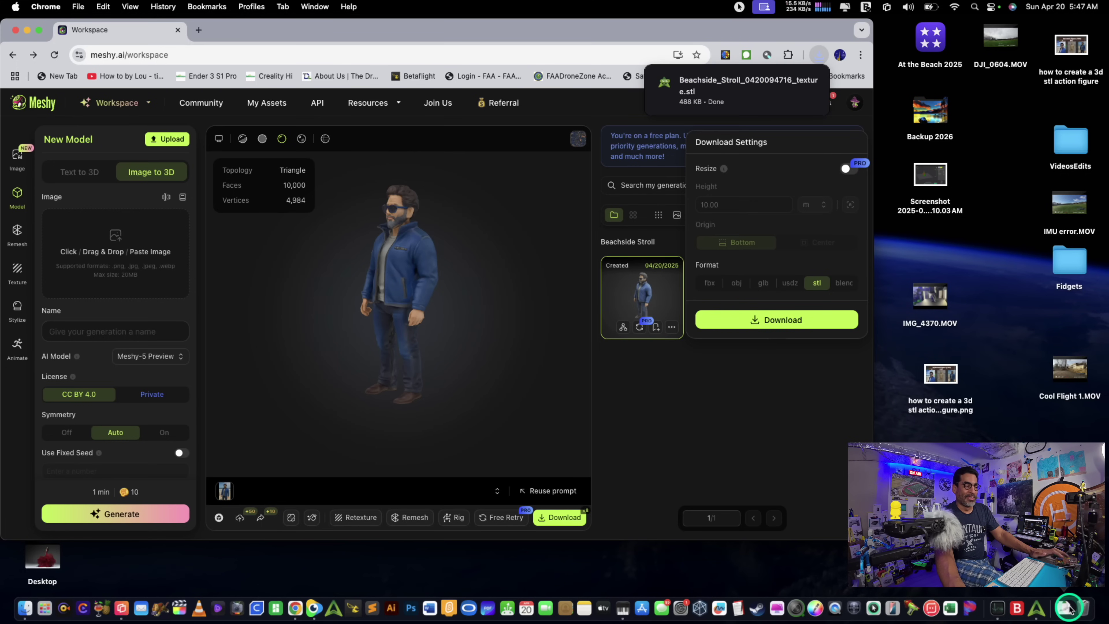
left_click(1068, 608)
scroll(748, 350, "down", 10)
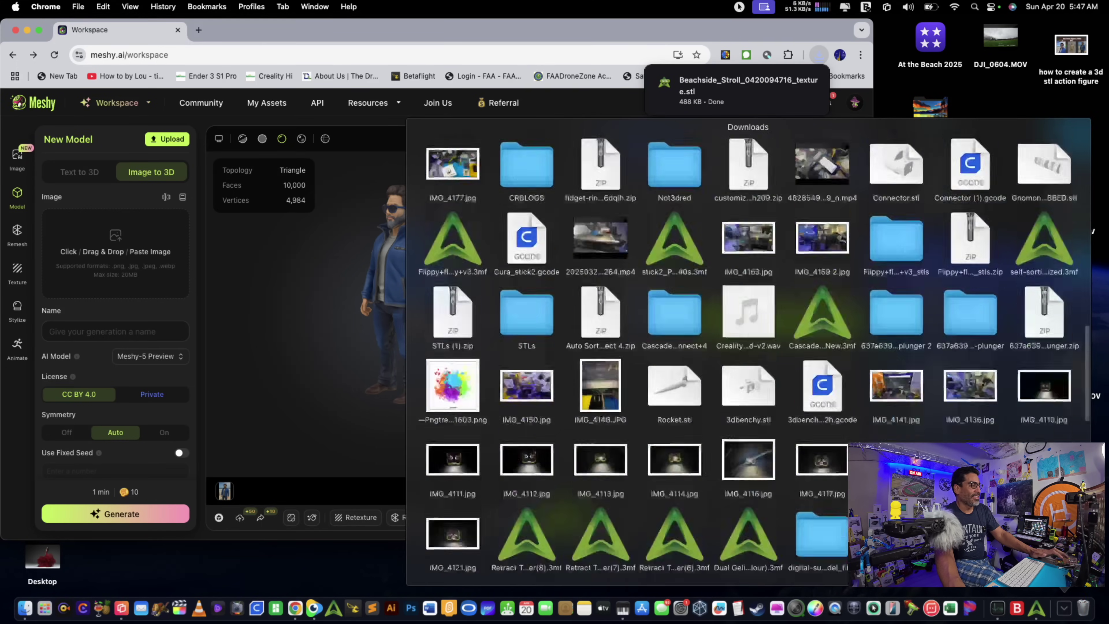
scroll(748, 349, "down", 3)
key("Escape")
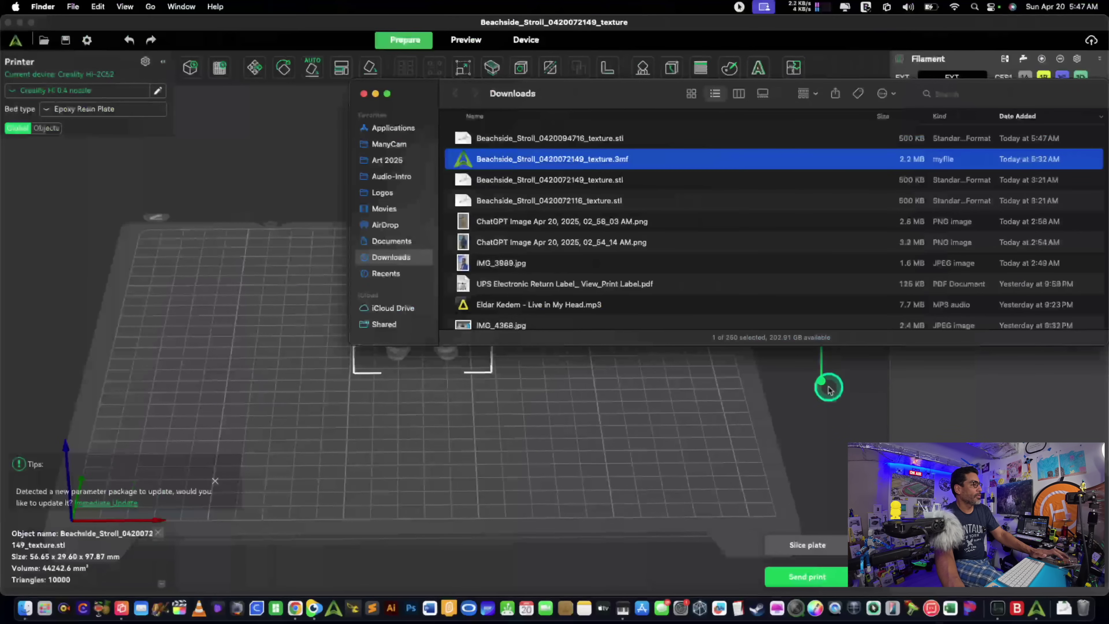
left_click(537, 161)
key("ctrl+Up")
key("ctrl+Up")
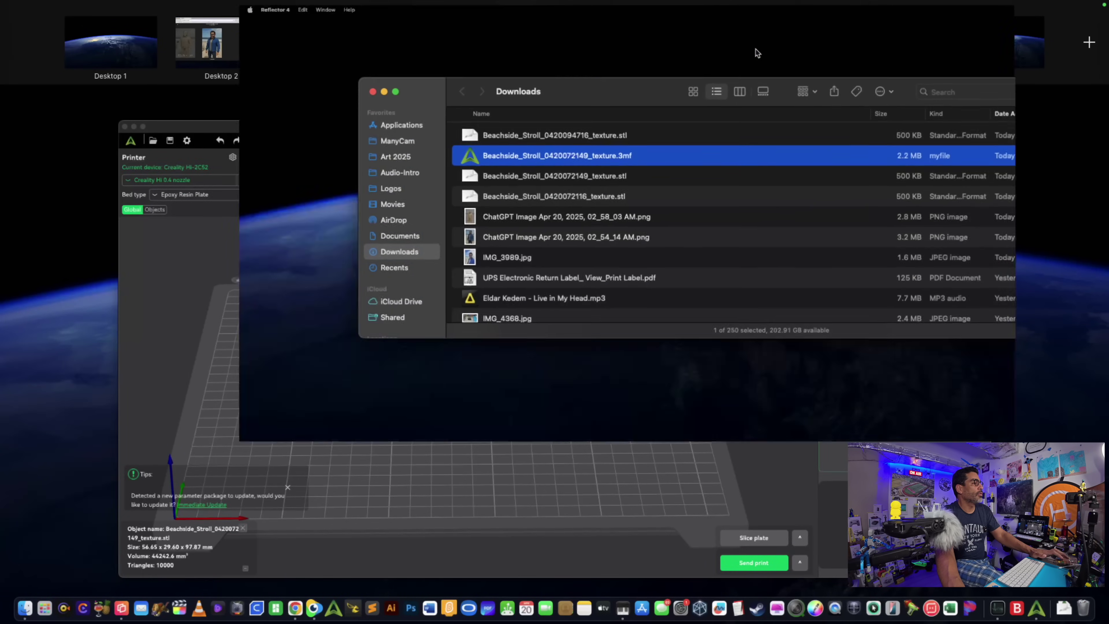
left_click(568, 153)
left_click_drag(453, 153, 100, 38)
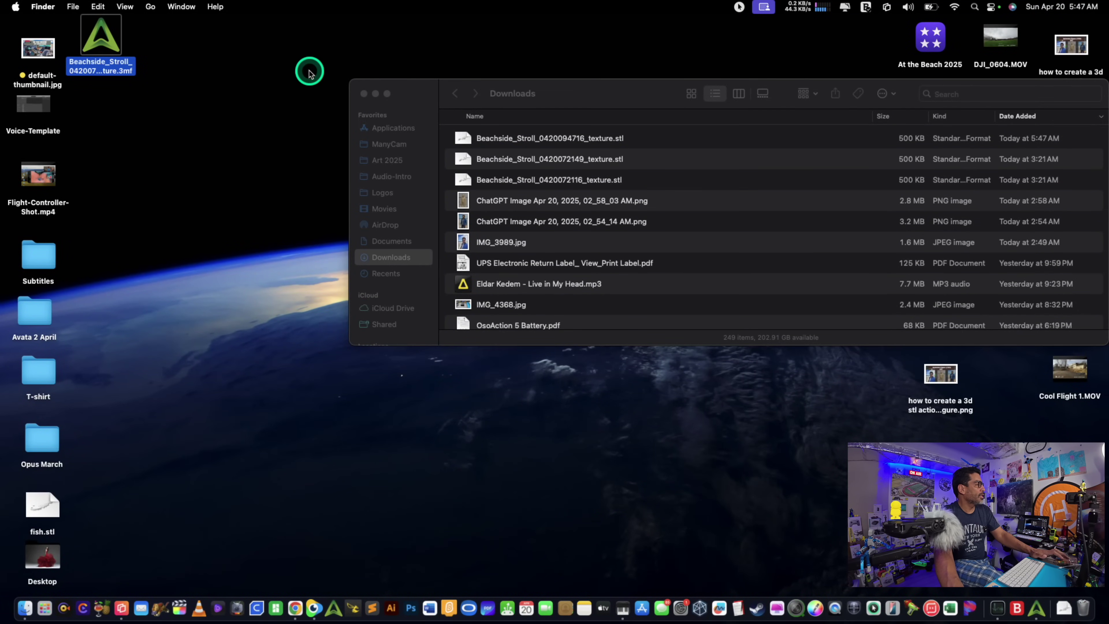
left_click(363, 94)
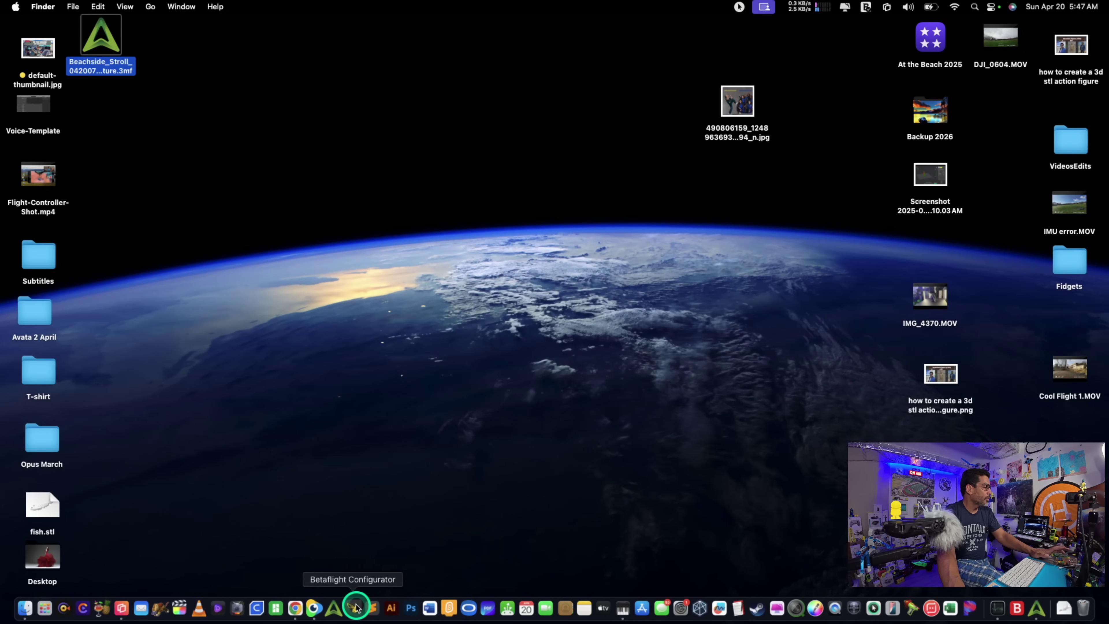
- Return to the Meshy workspace in Chrome and dismiss the open download settings of the newest Beachside Stroll model
mouse_move(1026, 9)
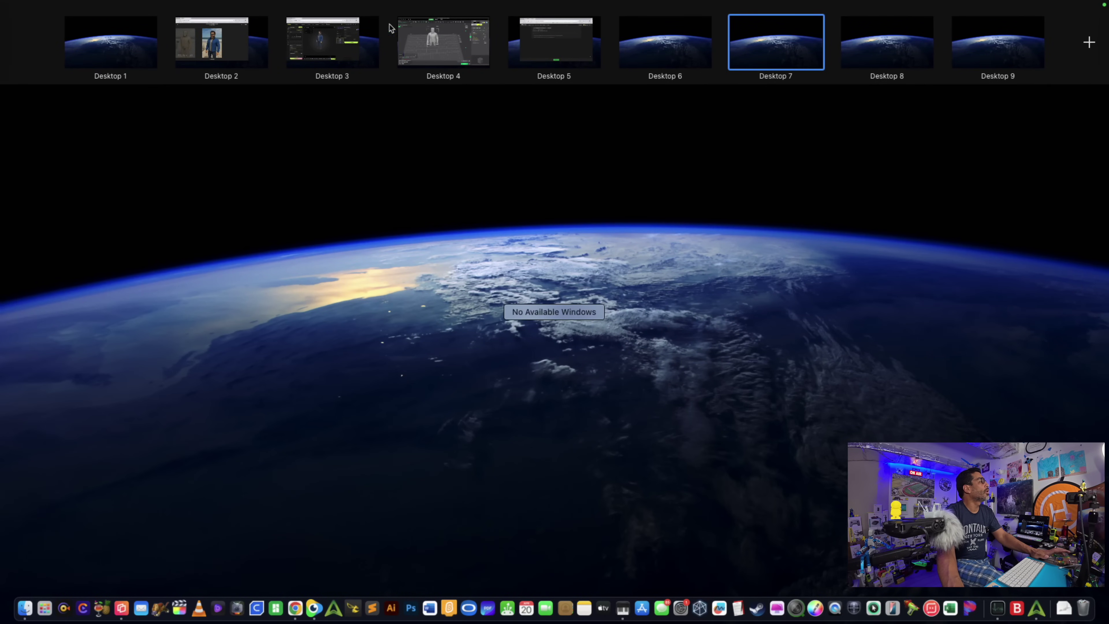
left_click(333, 47)
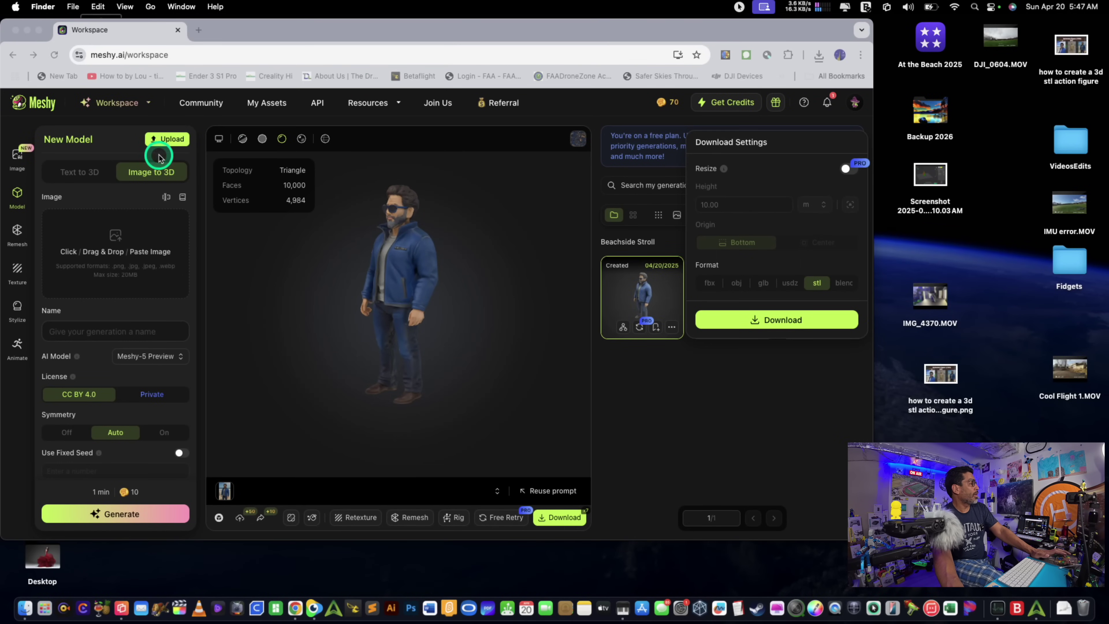
left_click(125, 173)
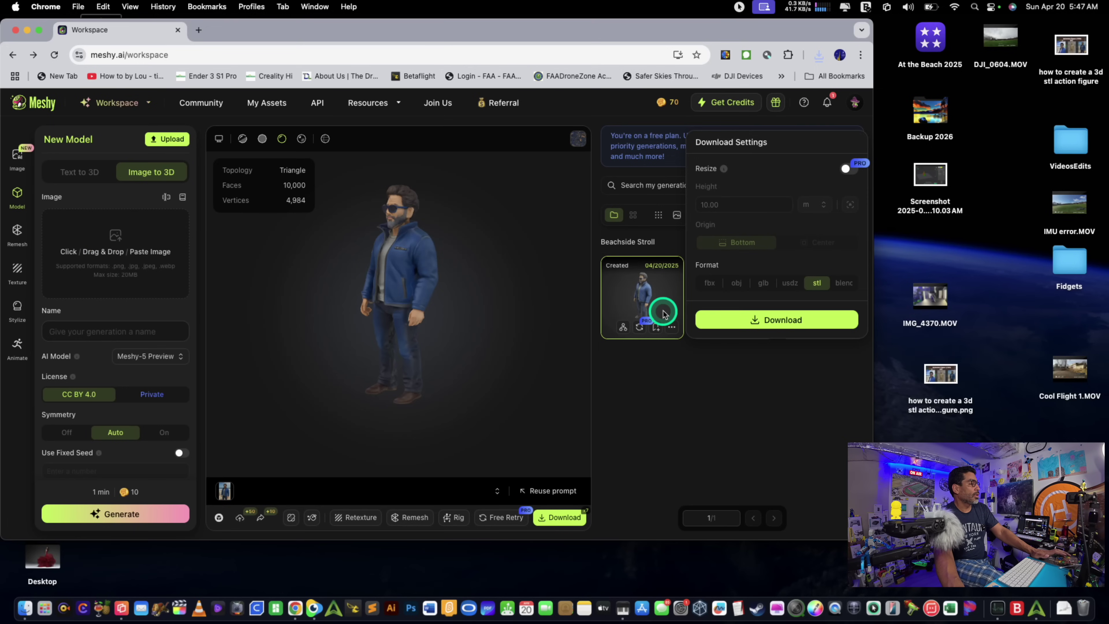
left_click(672, 328)
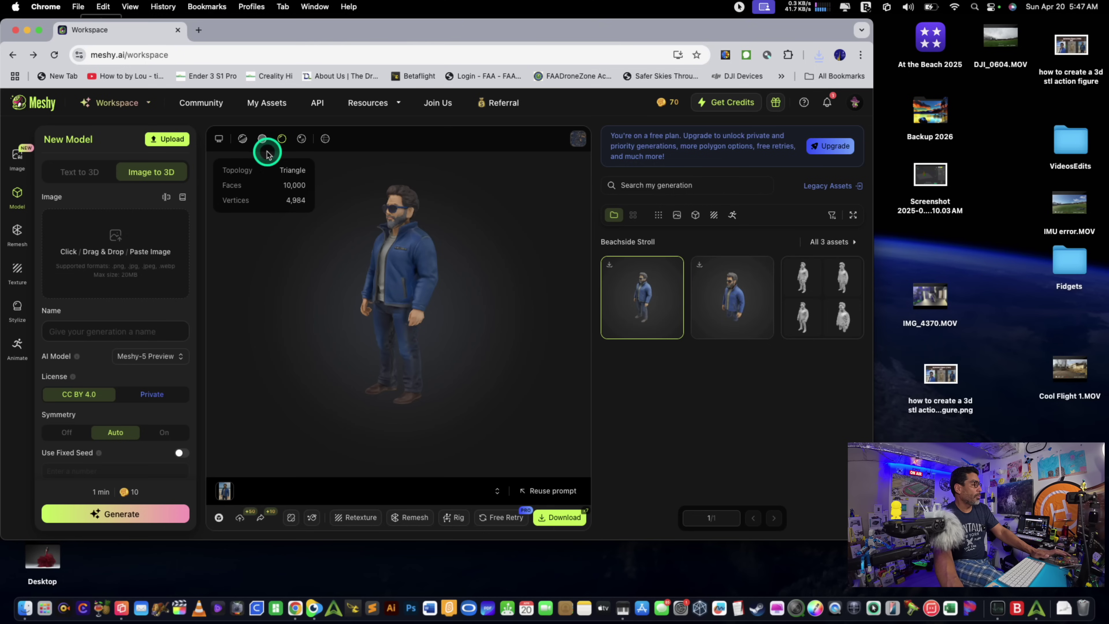
- Look through the obj, glb, usdz, stl and blend download formats for the displayed model and close the settings without downloading
left_click(560, 522)
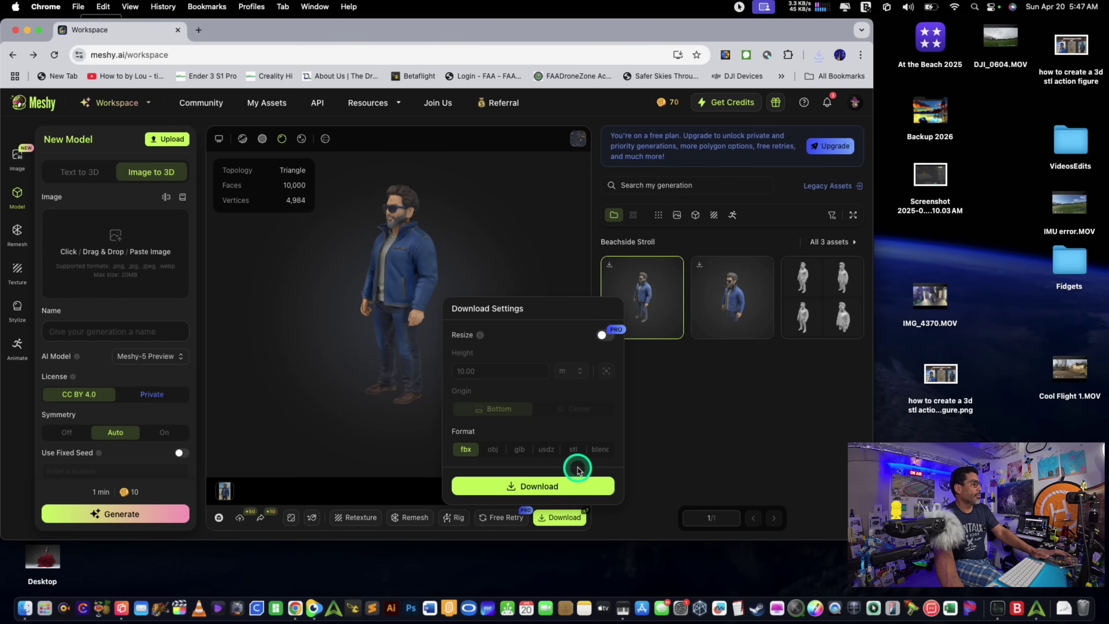
left_click(498, 451)
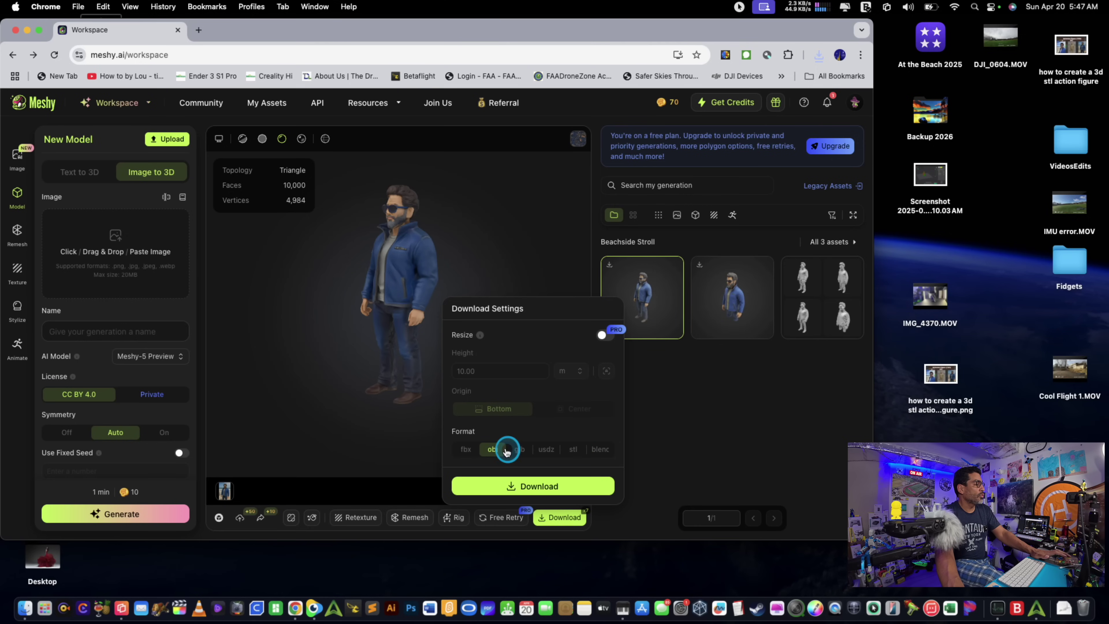
left_click(520, 450)
left_click(546, 450)
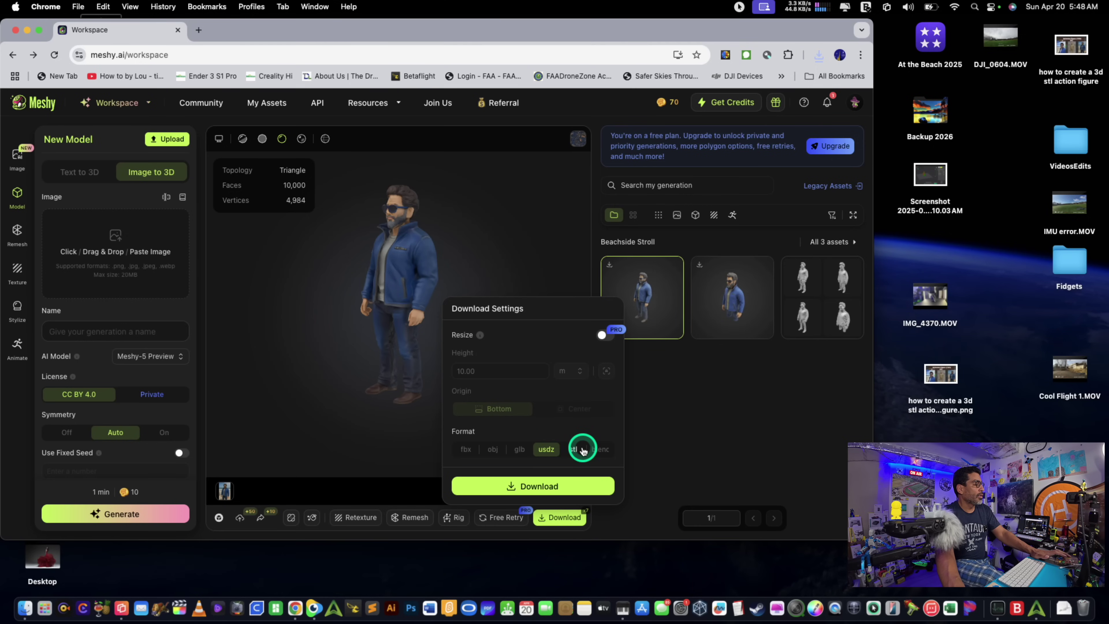
left_click(581, 451)
left_click(603, 450)
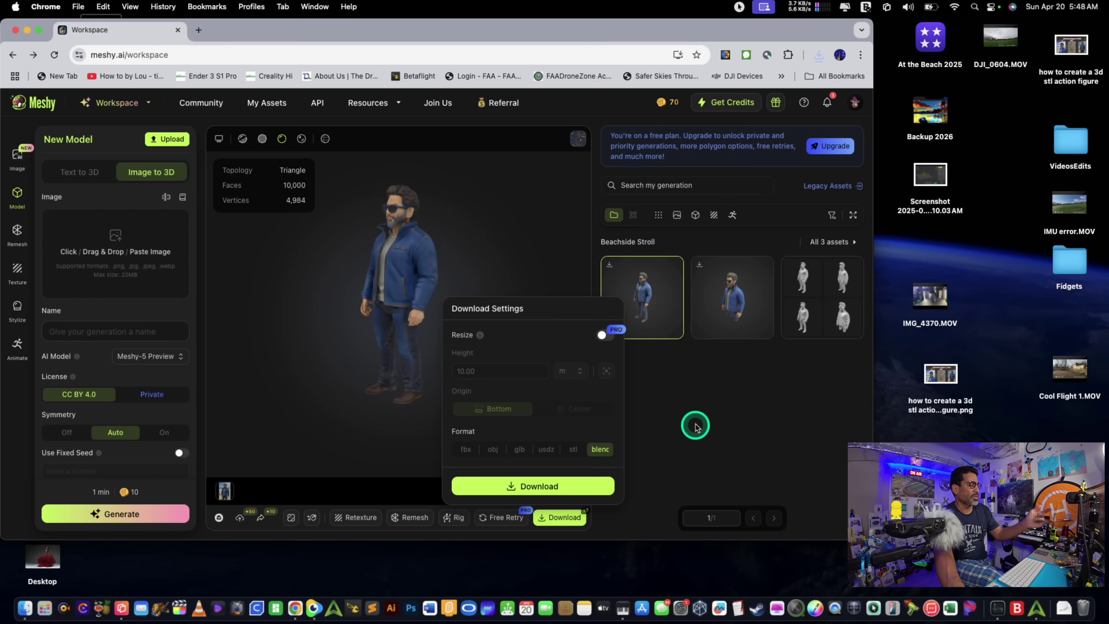
left_click(719, 425)
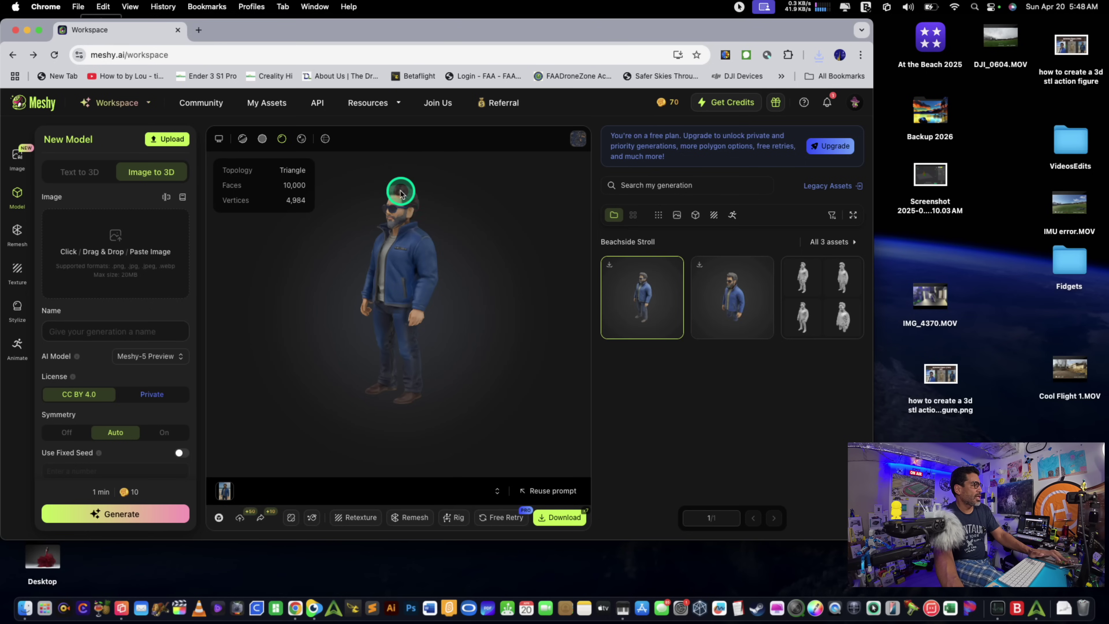
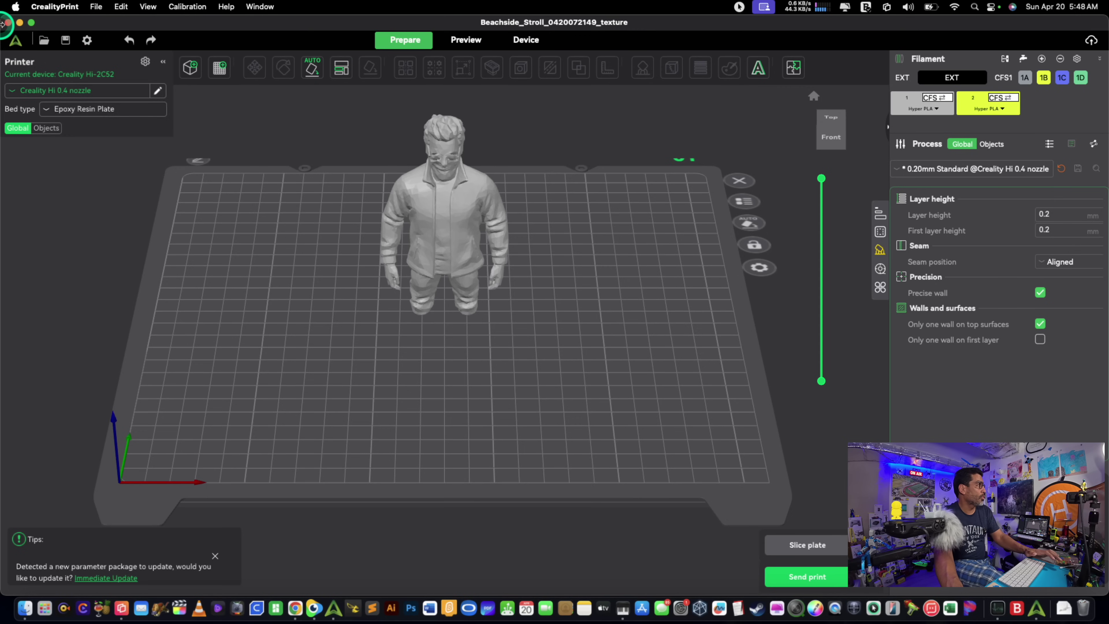
- Close Creality Print and discard the unsaved changes to the support settings
left_click(8, 22)
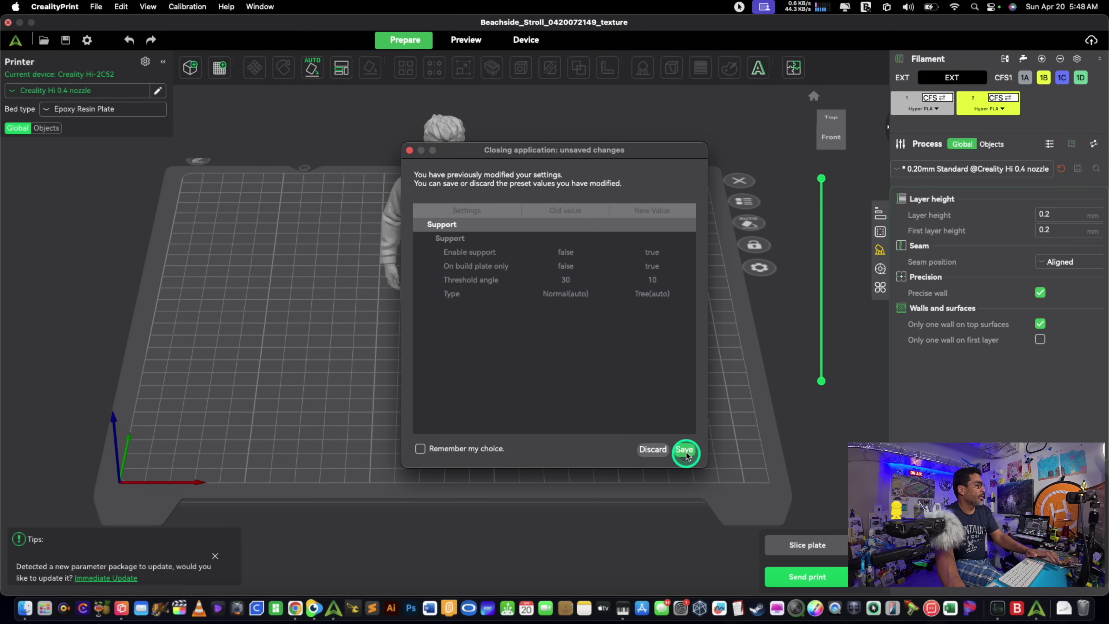
left_click(656, 453)
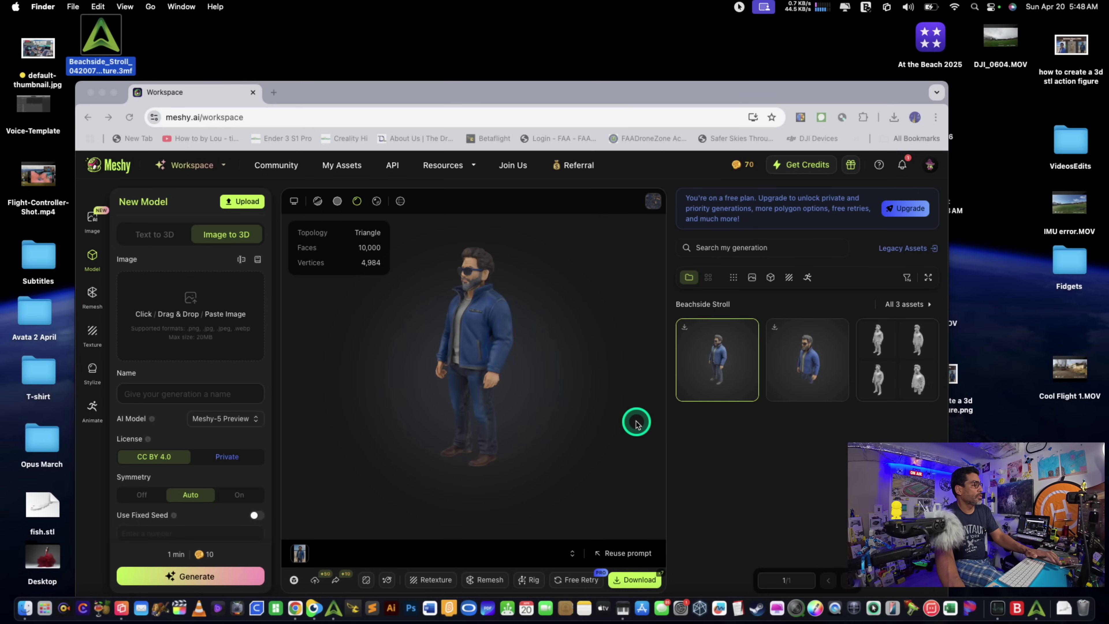
- Switch back to the Meshy workspace in Chrome and download the displayed Beachside Stroll model in stl format
left_click(717, 347)
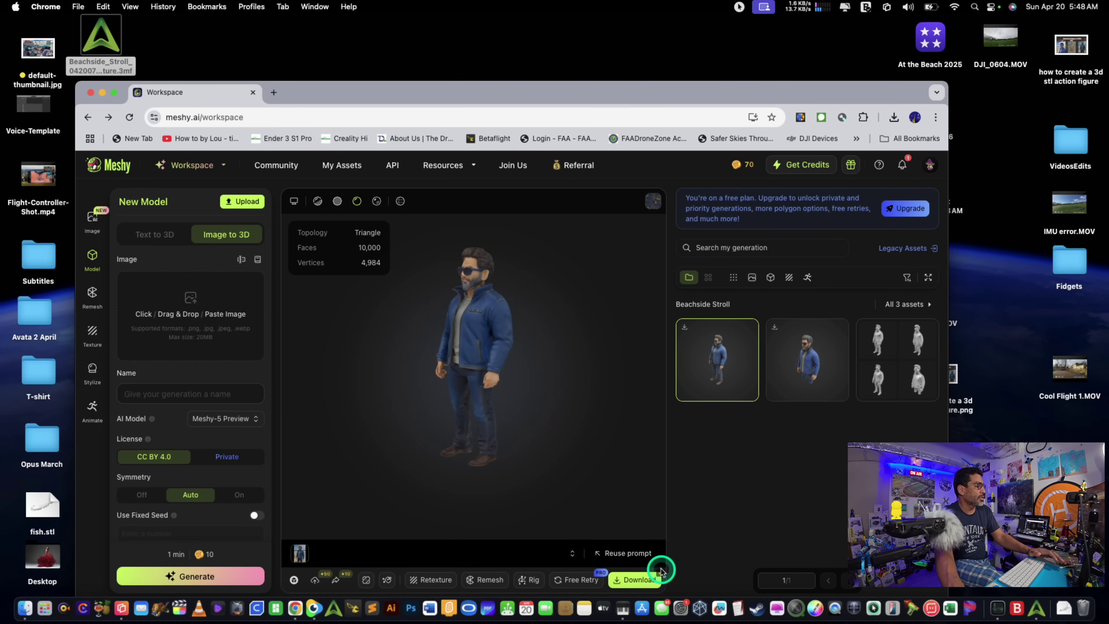
left_click(638, 580)
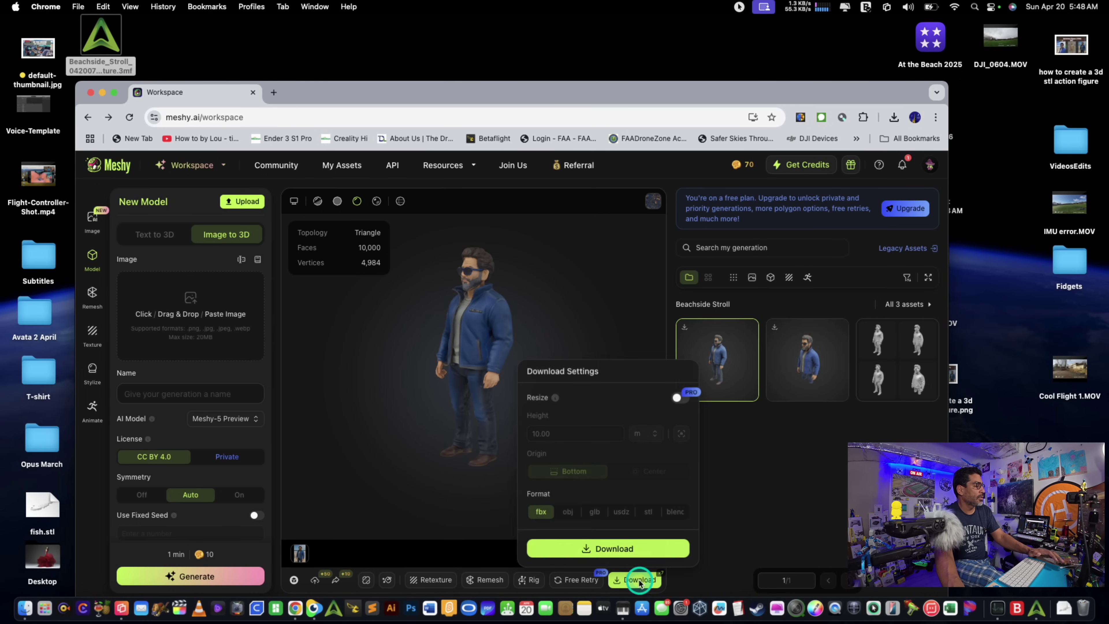
left_click(648, 511)
left_click(630, 547)
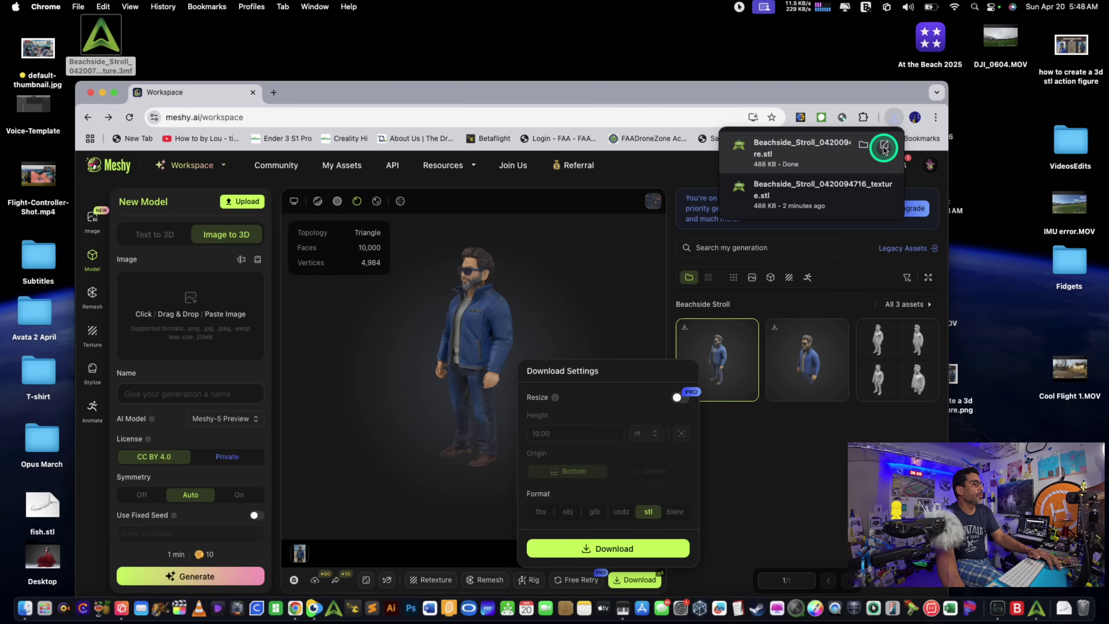
- Open the newly downloaded STL in Creality Print and have it scaled down automatically to fit the print bed
left_click(742, 146)
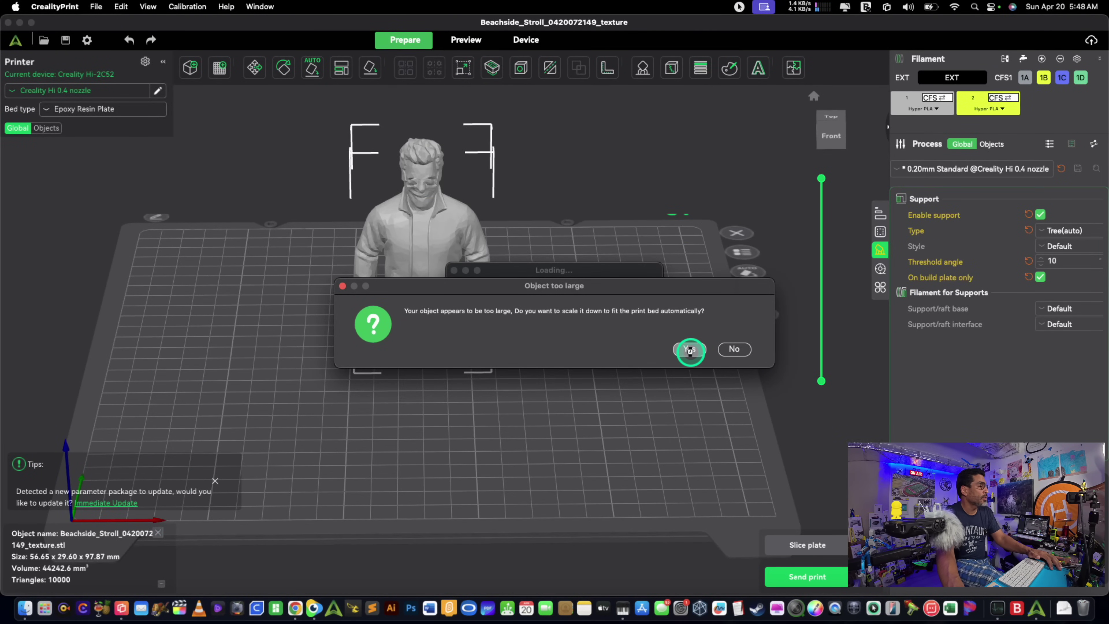
left_click(689, 351)
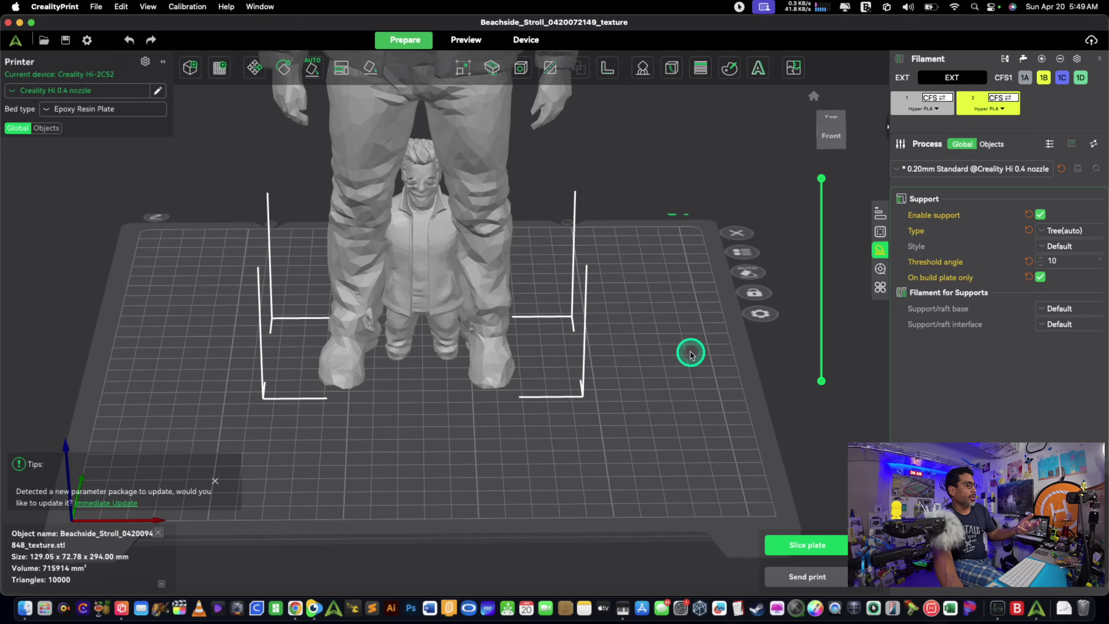
- Delete the older, smaller figure standing behind the legs of the newly imported one
left_click(441, 256)
left_click_drag(440, 256, 439, 255)
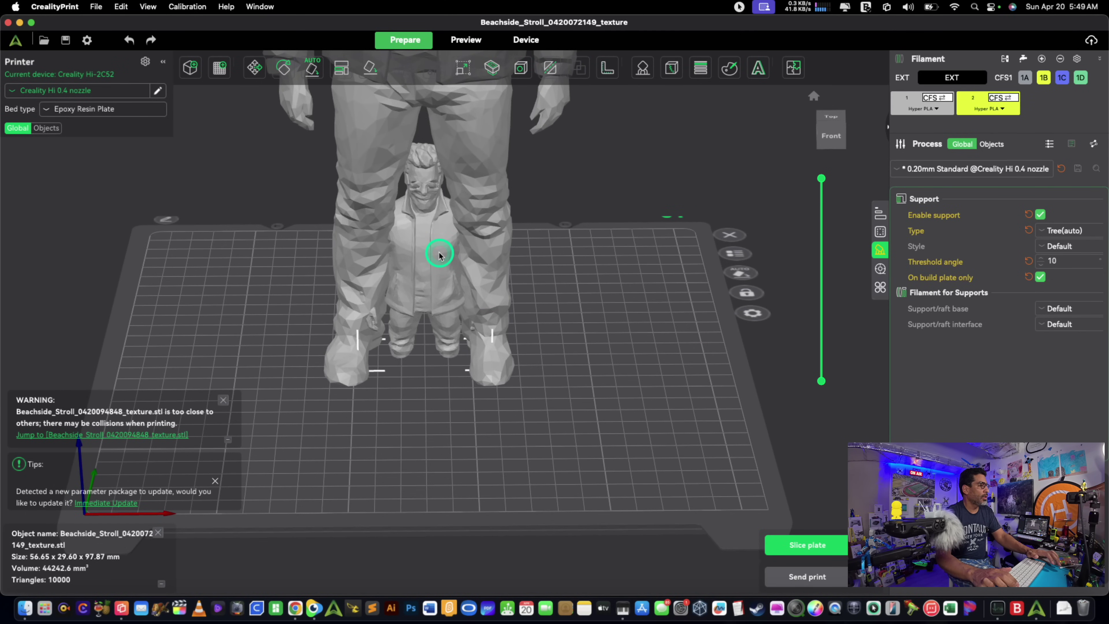
key("Delete")
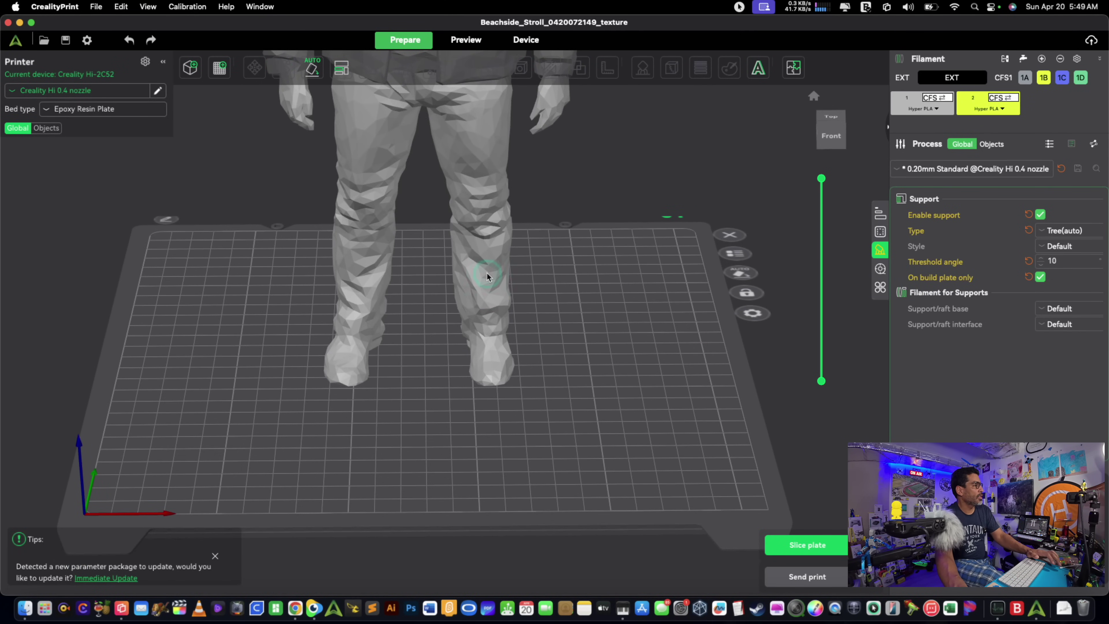
- Scale the remaining figure uniformly to 5% and deselect it
scroll(603, 312, "down", 10)
left_click(549, 269)
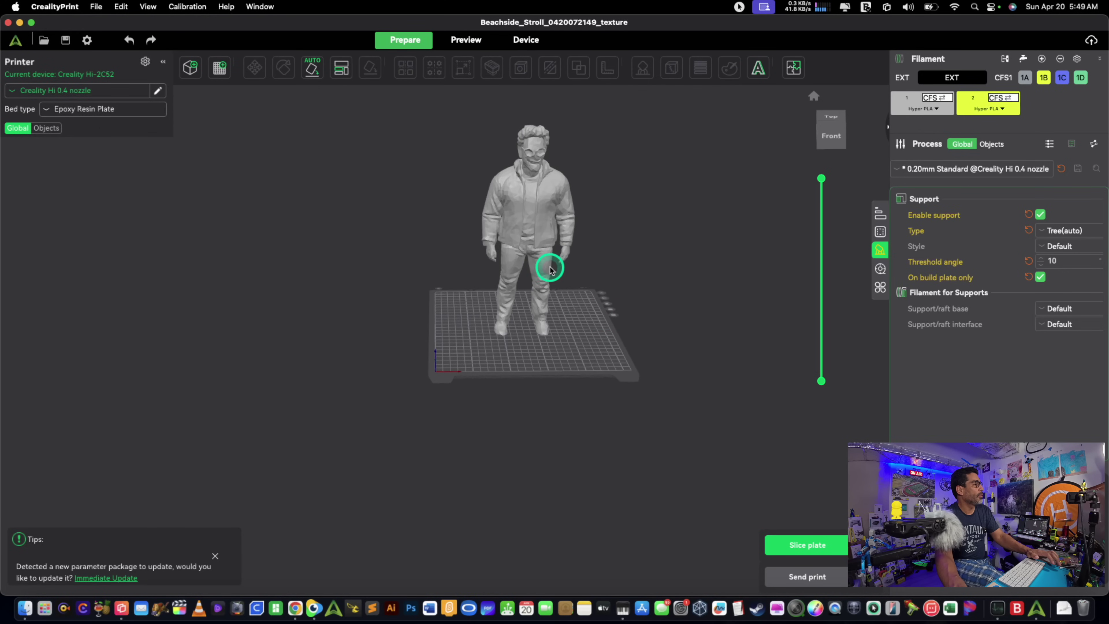
right_click(542, 230)
left_click(533, 170)
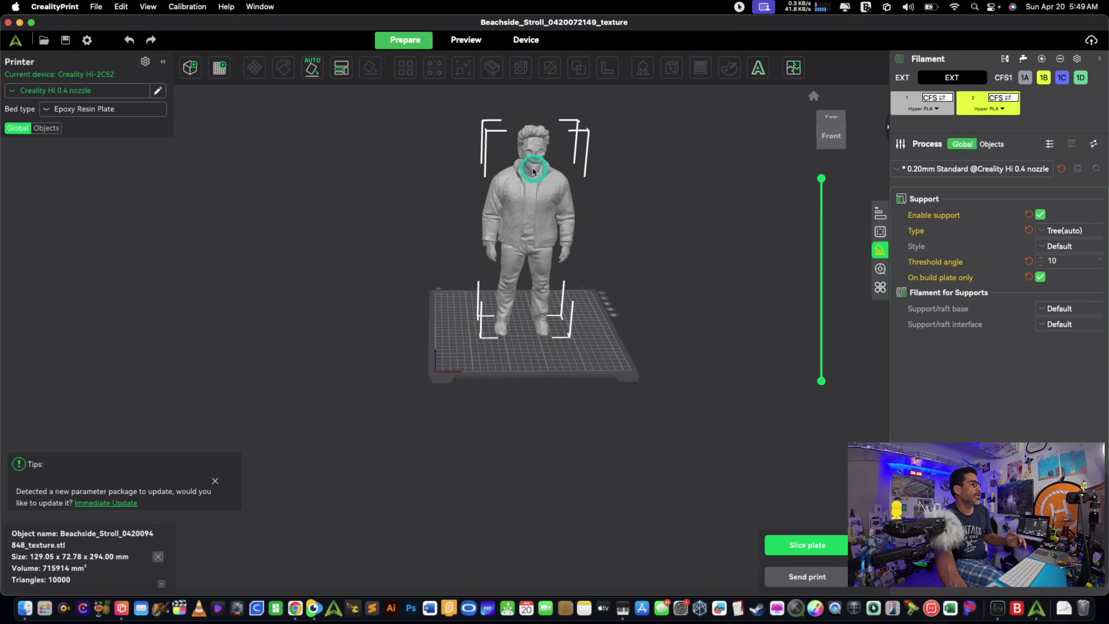
key("Escape")
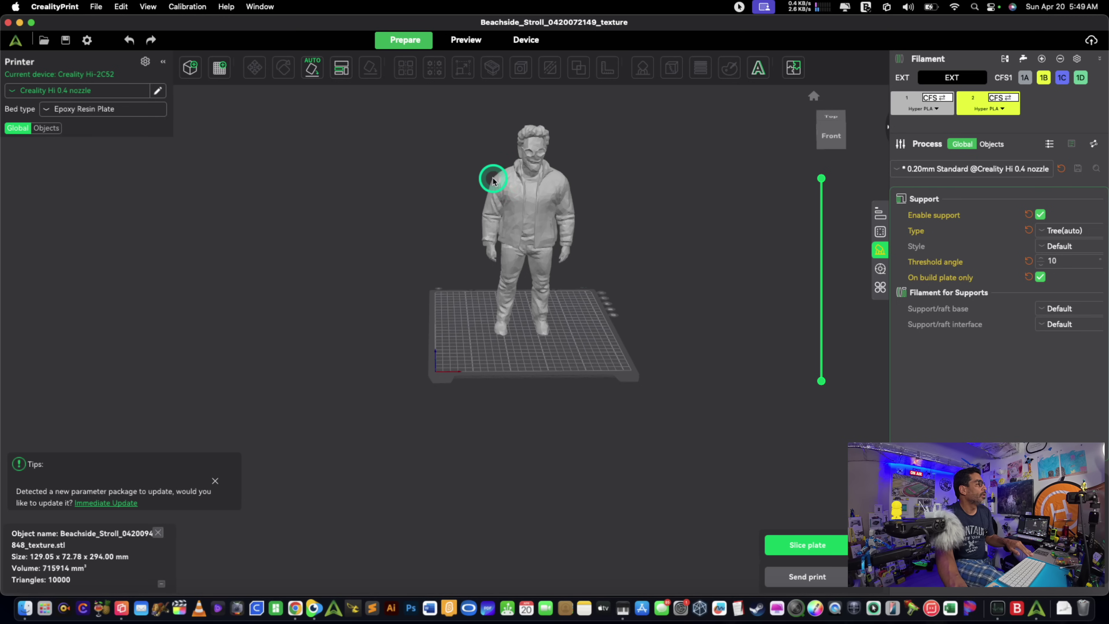
left_click(495, 181)
left_click(468, 70)
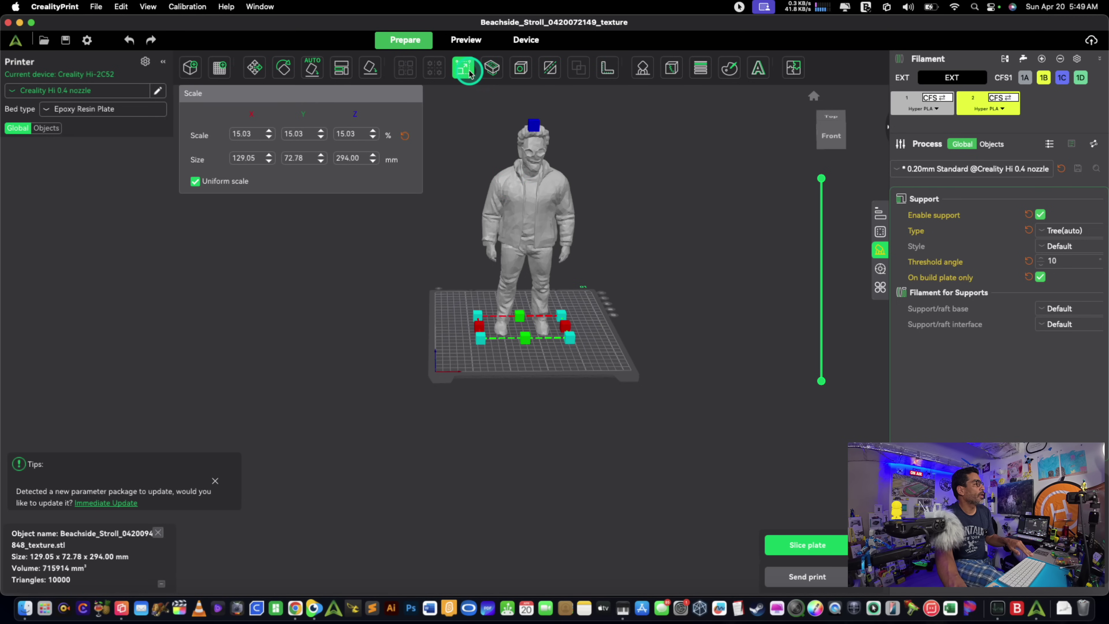
left_click(350, 135)
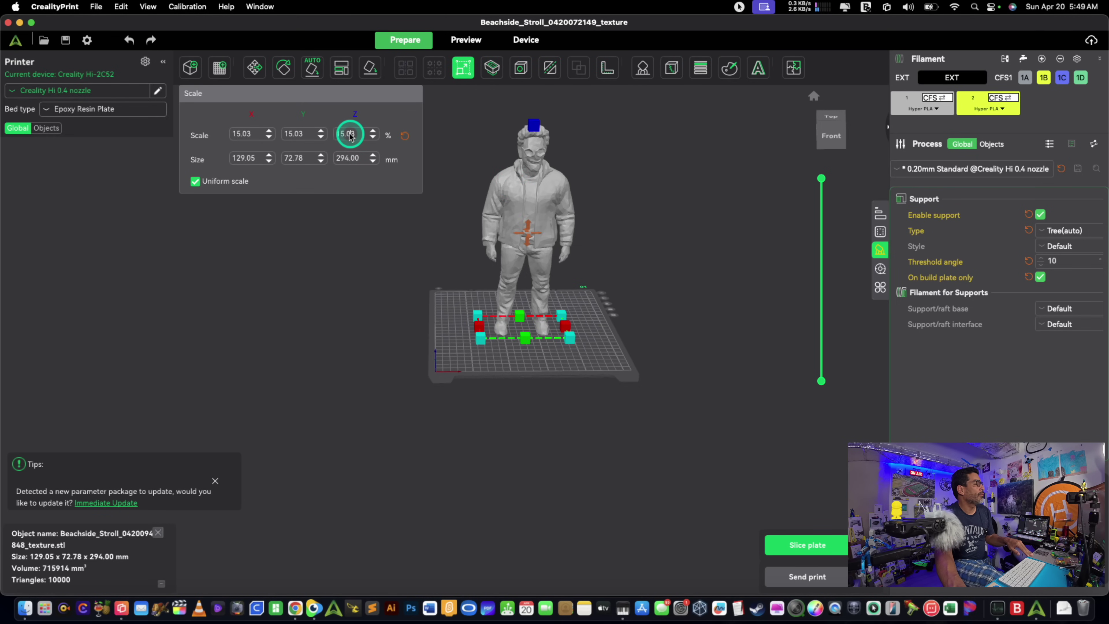
left_click(362, 134)
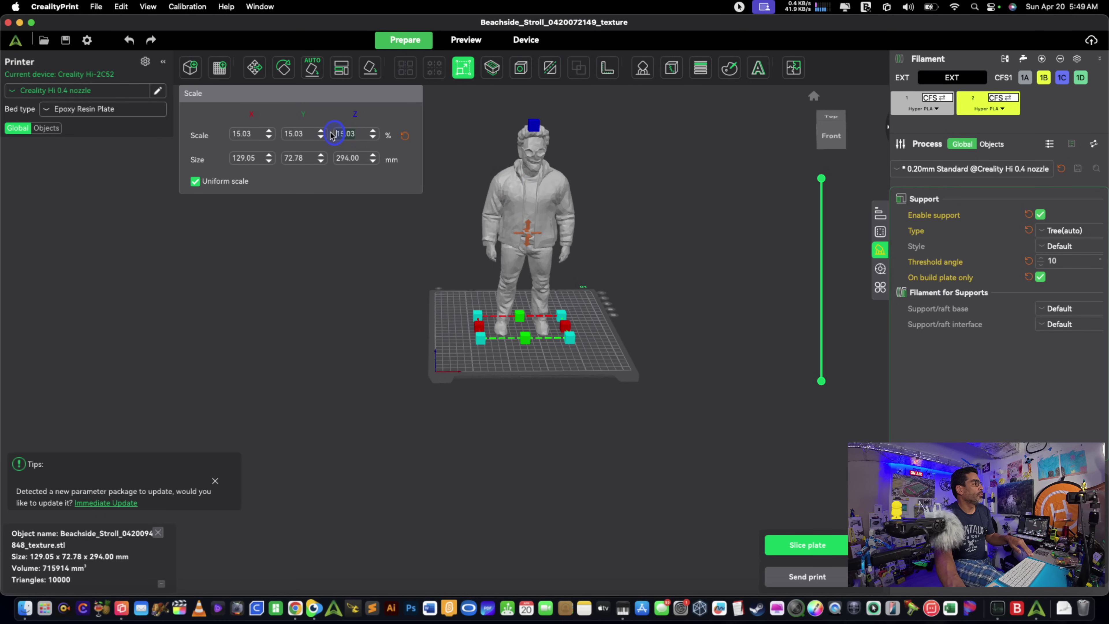
type("5")
left_click(303, 193)
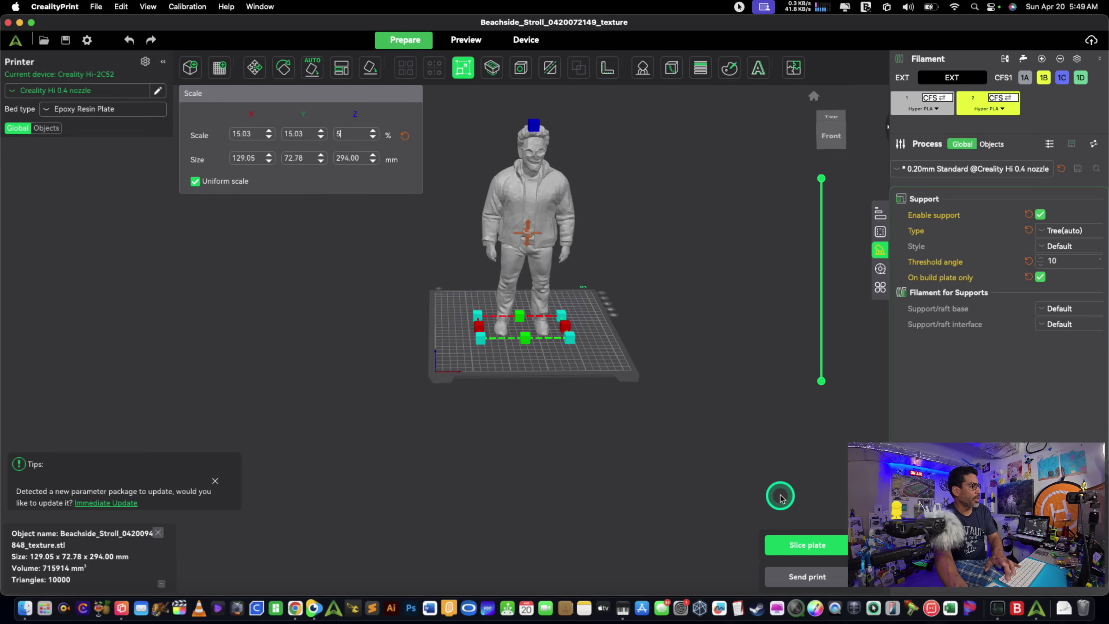
key("Return")
mouse_move(686, 386)
left_mouse_down()
mouse_move(683, 376)
mouse_move(674, 385)
left_mouse_up()
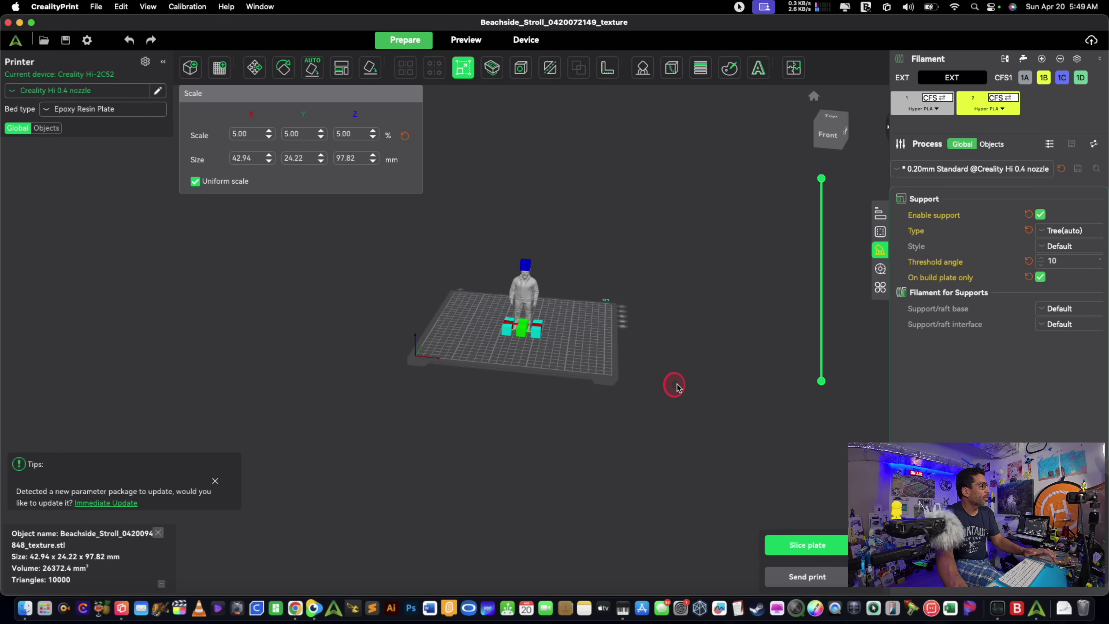
left_click(592, 325)
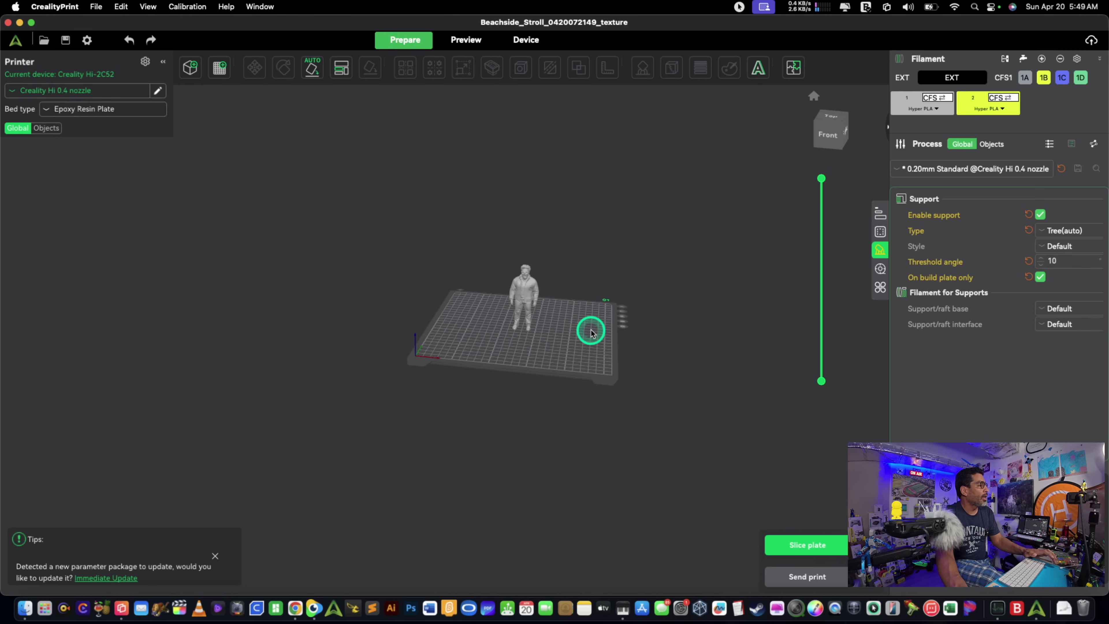
- Review the resized figure and the support threshold angle and support/raft base filament options, and slice the plate
left_click_drag(615, 328, 625, 326)
scroll(625, 326, "down", 5)
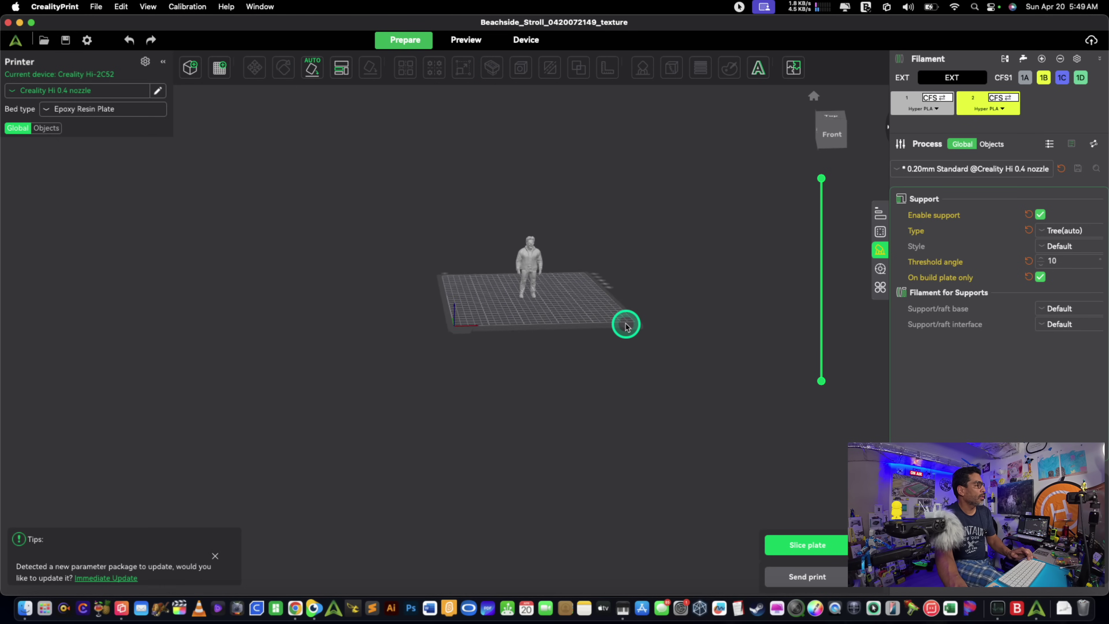
scroll(625, 325, "up", 3)
scroll(625, 326, "up", 6)
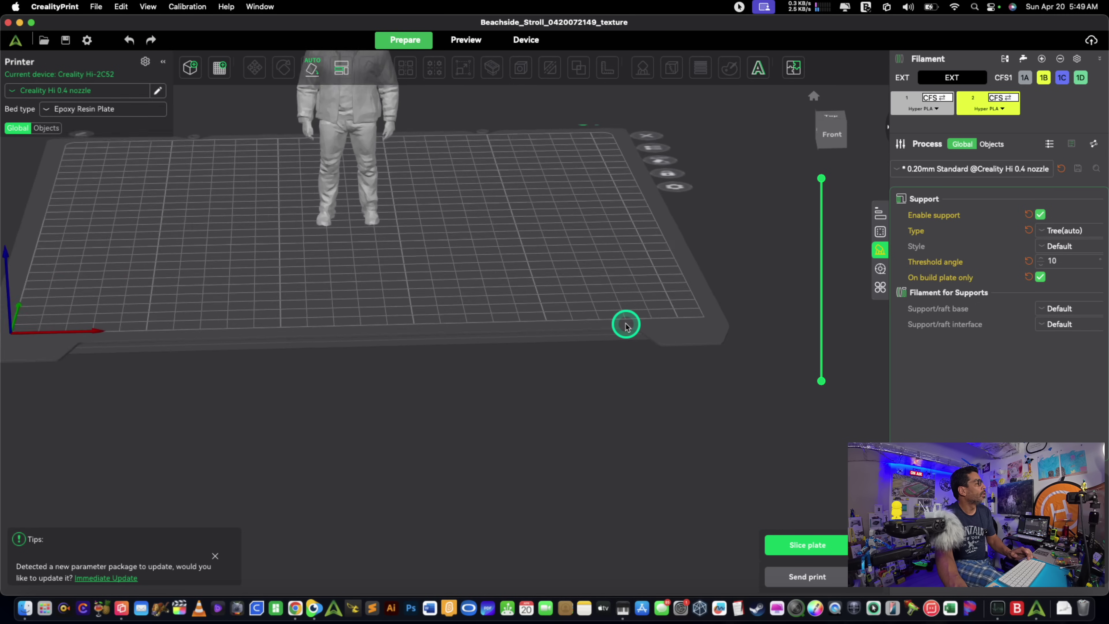
scroll(625, 326, "up", 5)
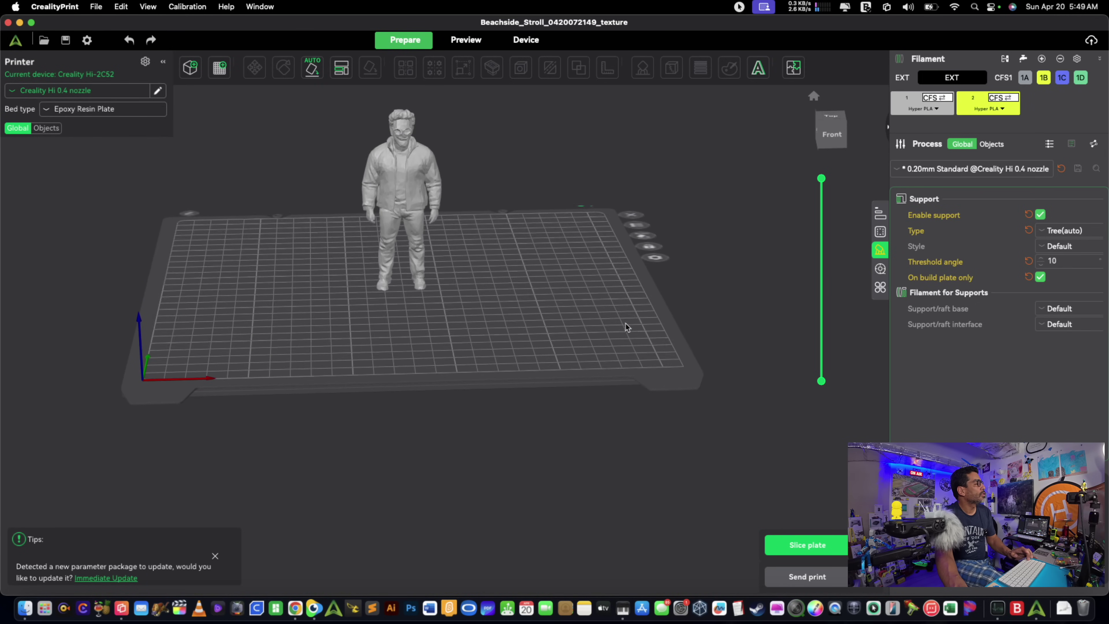
left_click(583, 323)
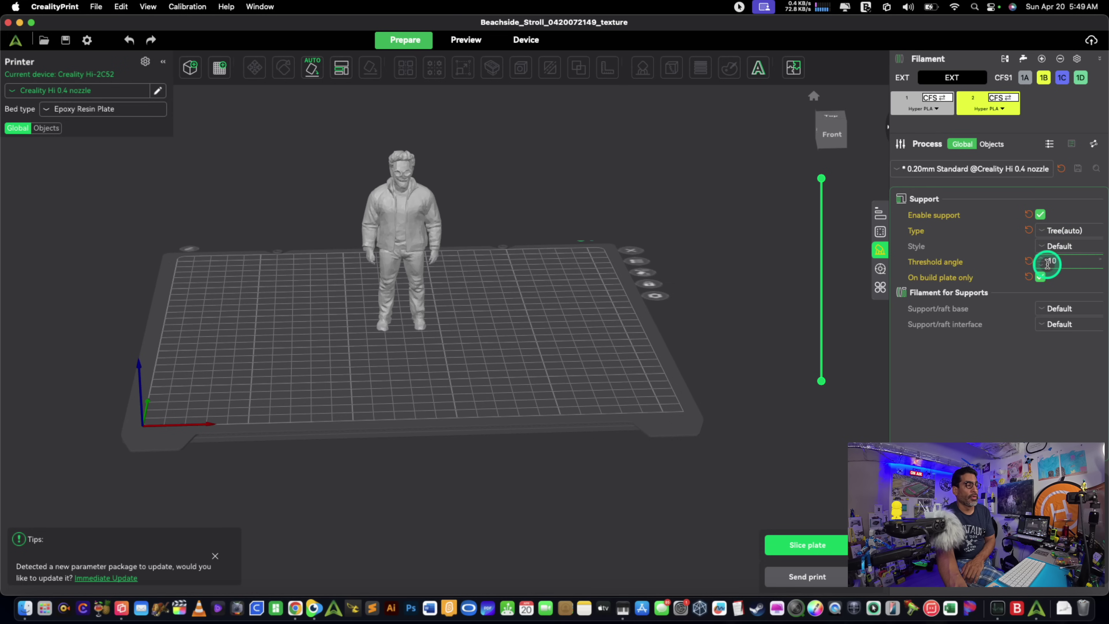
left_click(1058, 264)
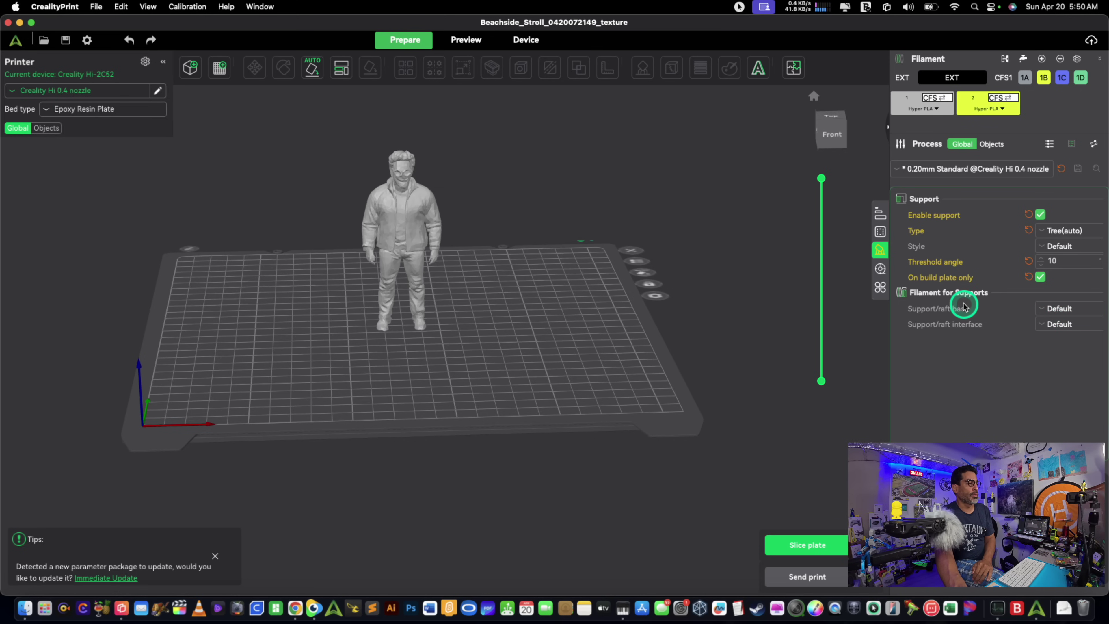
left_click(1044, 310)
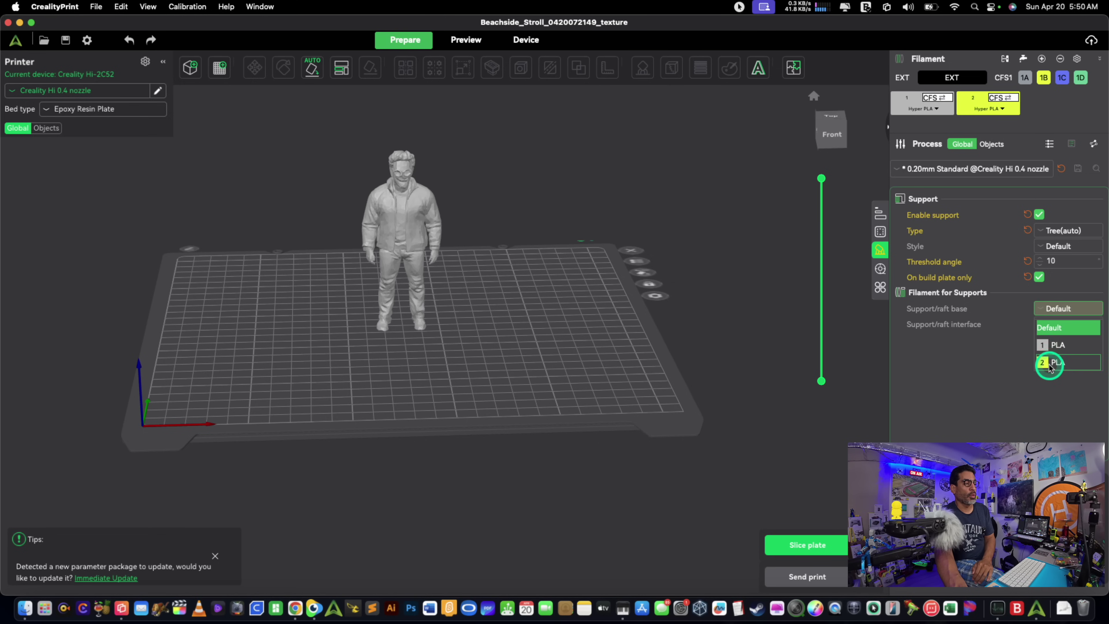
left_click(975, 352)
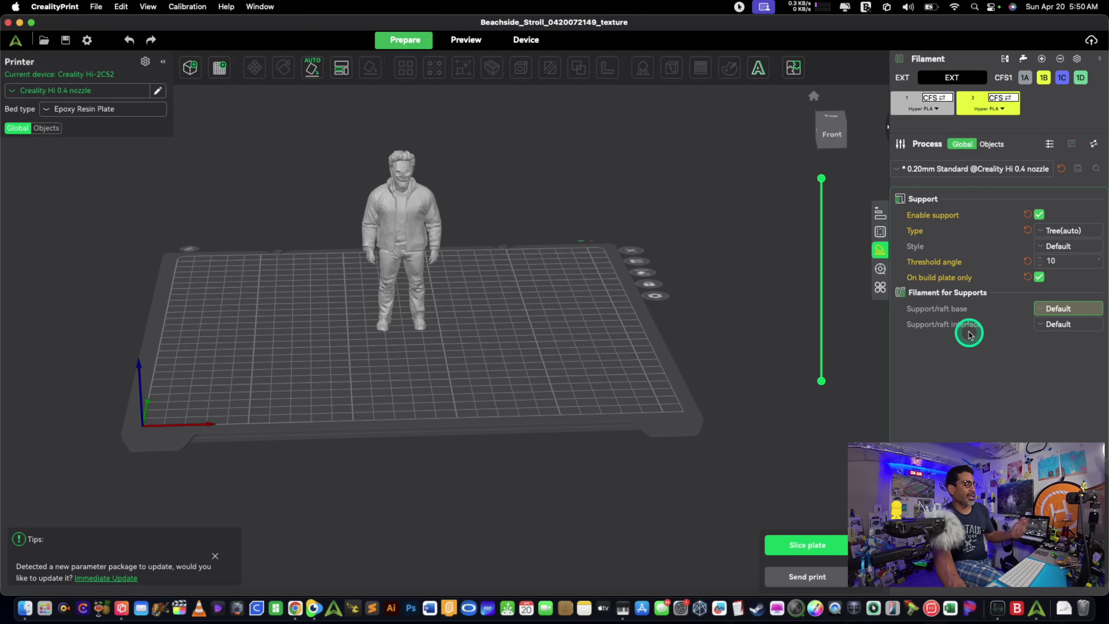
left_click(821, 546)
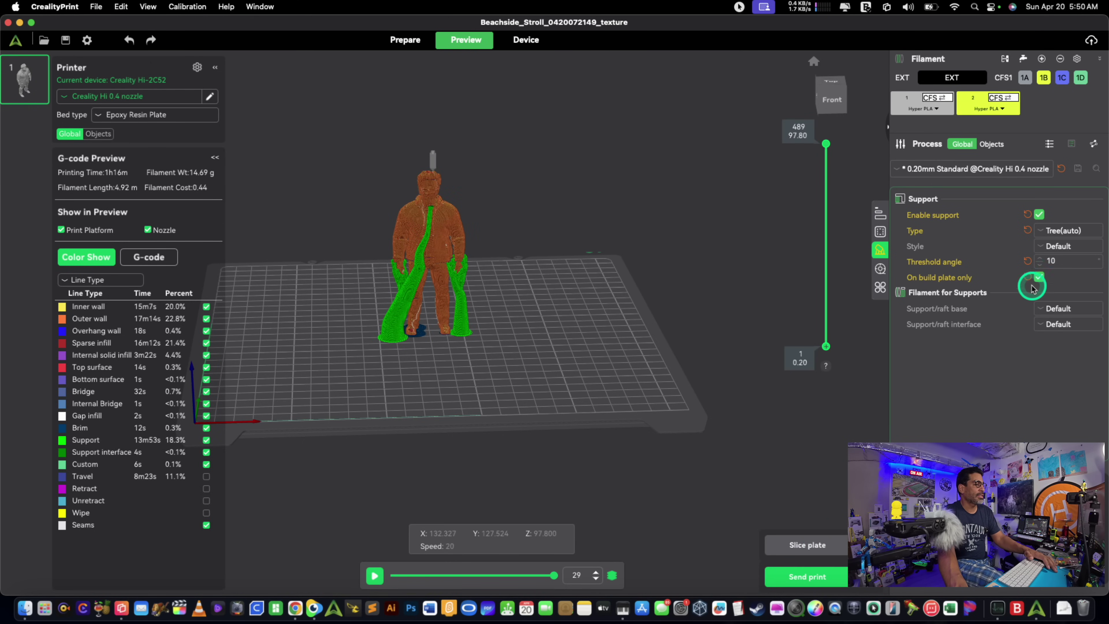
- Set the support threshold angle to 20 and slice the plate again
left_click(1060, 261)
double_click(1043, 260)
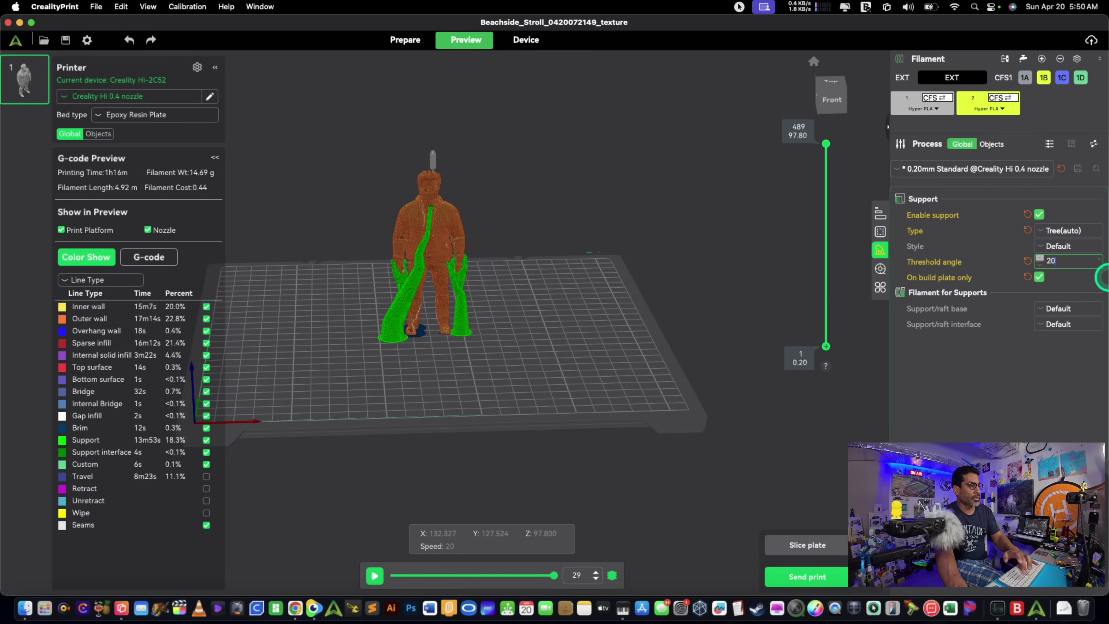
key("Return")
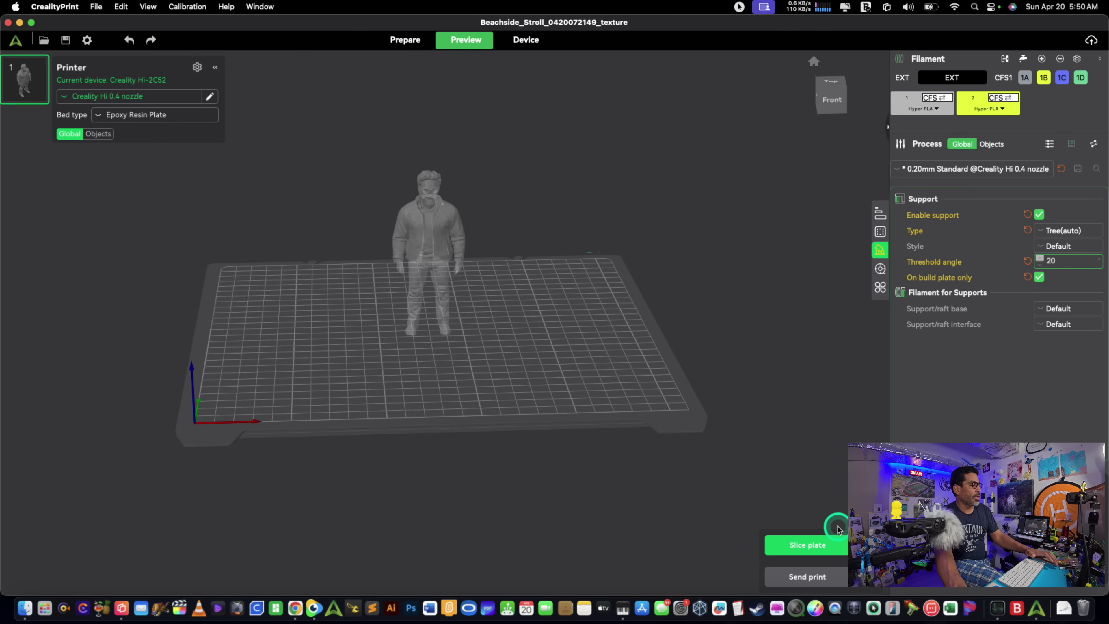
left_click(831, 546)
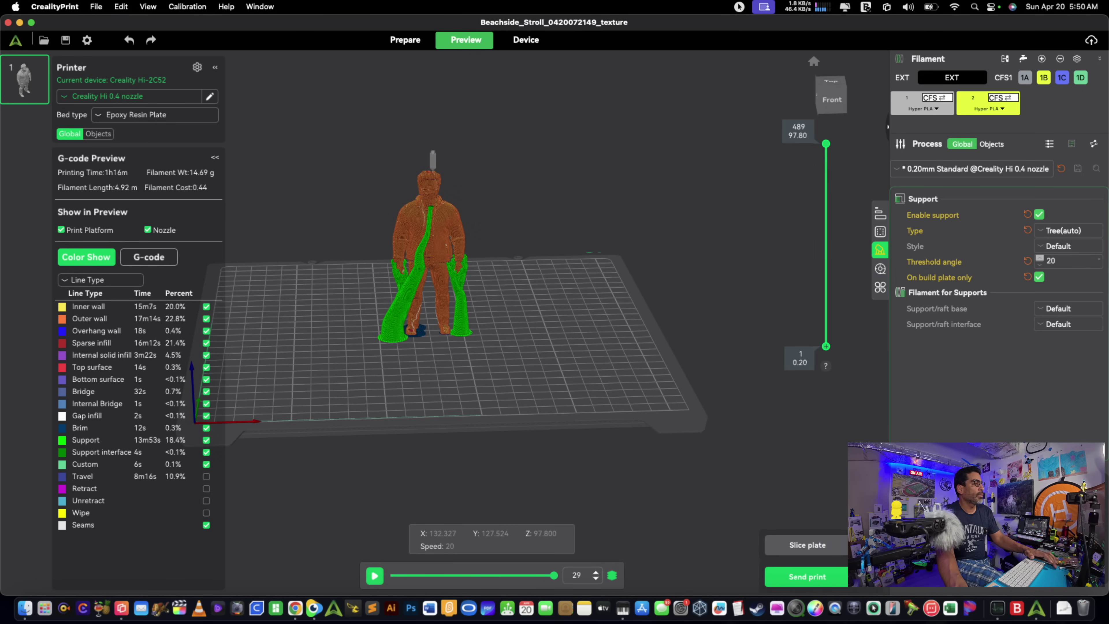
- Lower the support threshold angle to 3 and reslice the plate
left_click(1064, 261)
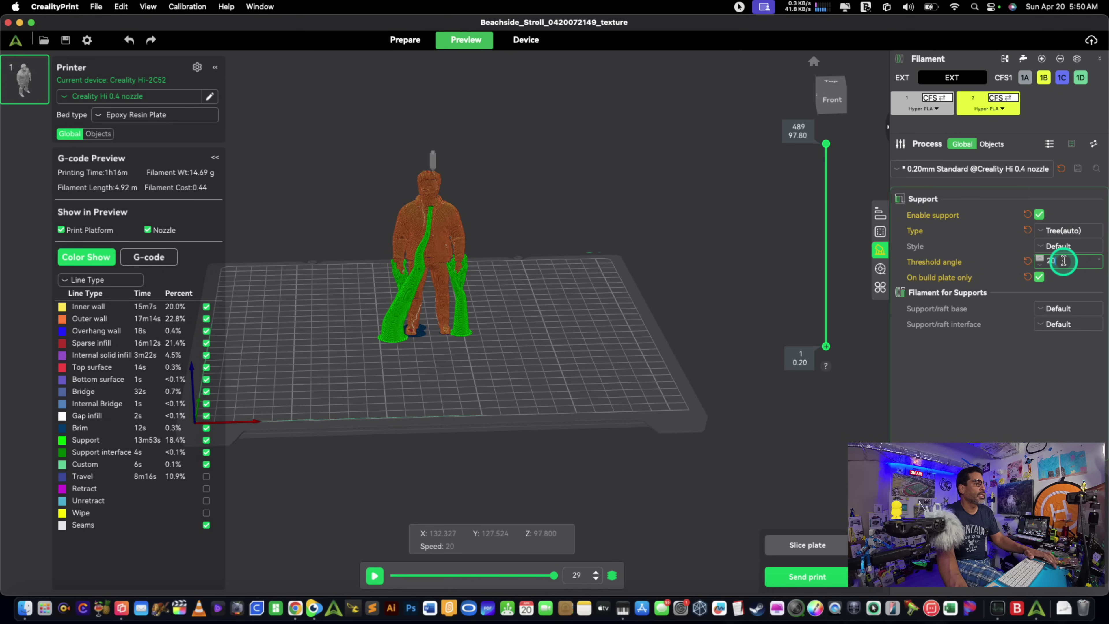
left_click(1048, 261)
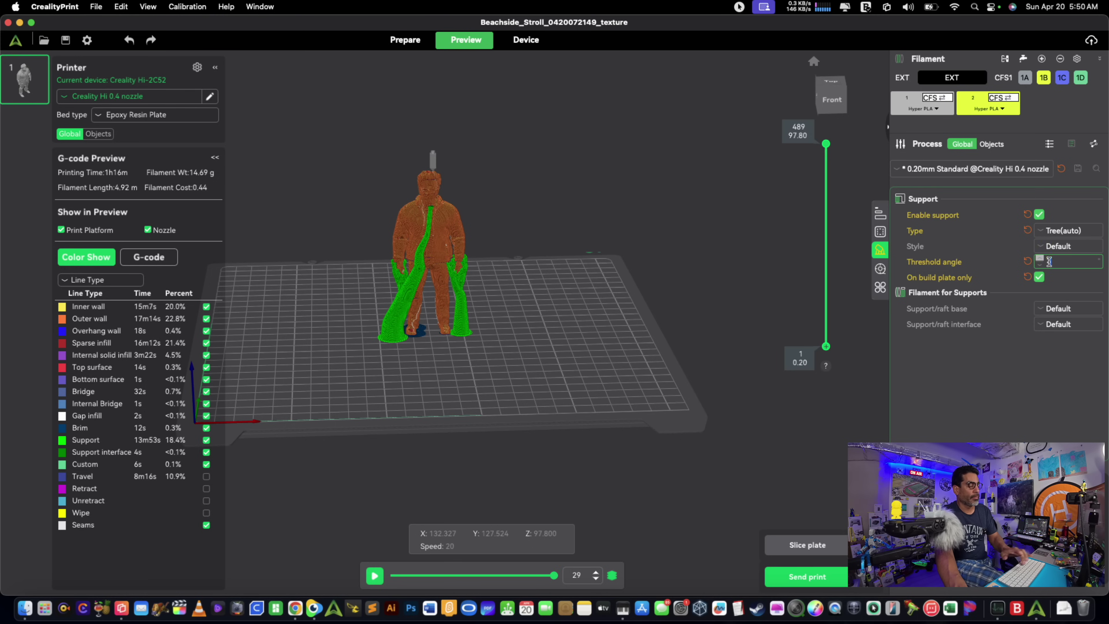
type("3")
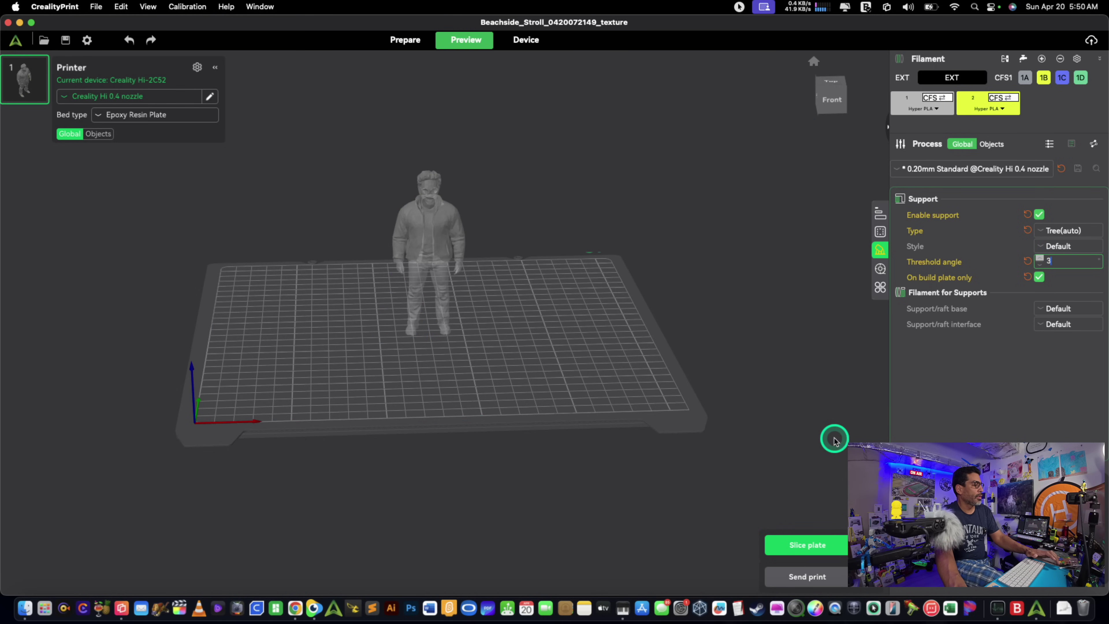
left_click(806, 546)
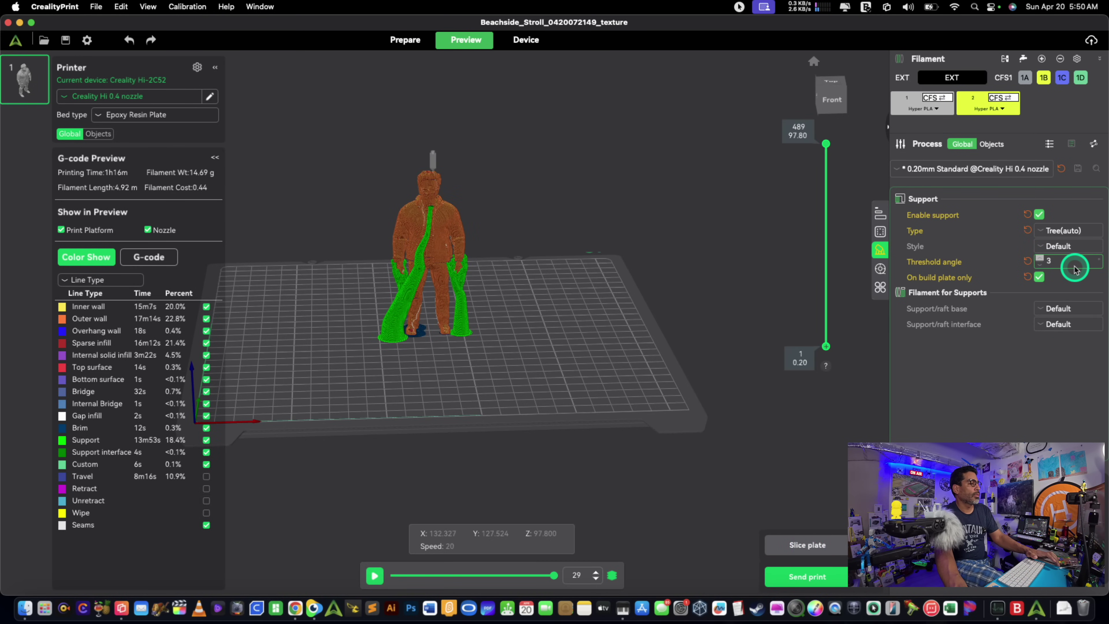
- Raise the support threshold angle to 70 and slice the plate with the denser tree supports
left_click(1064, 263)
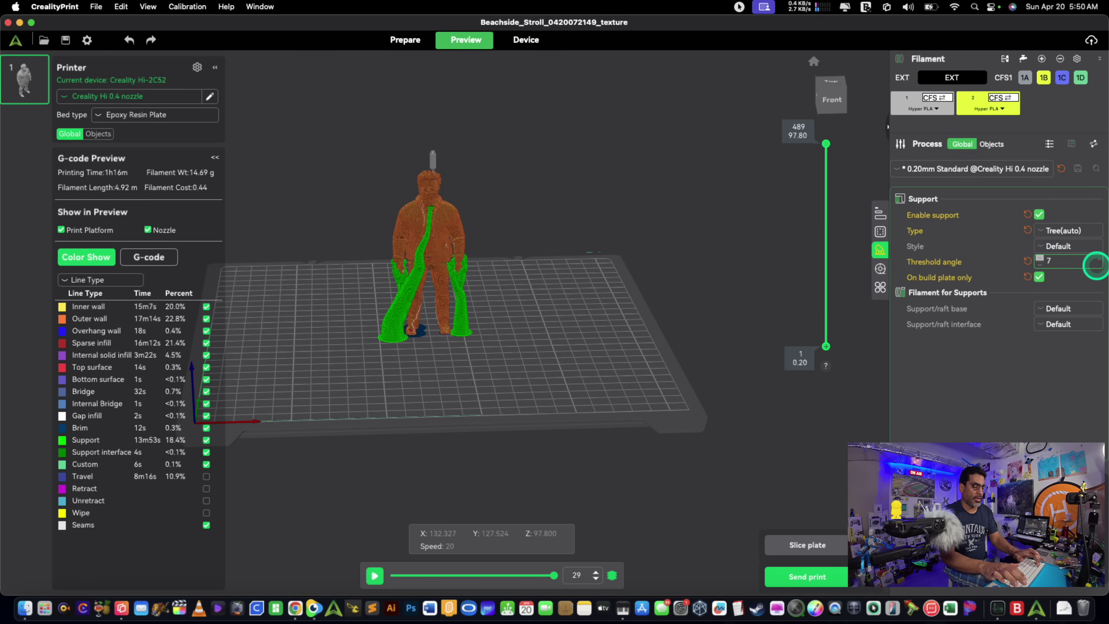
key("Return")
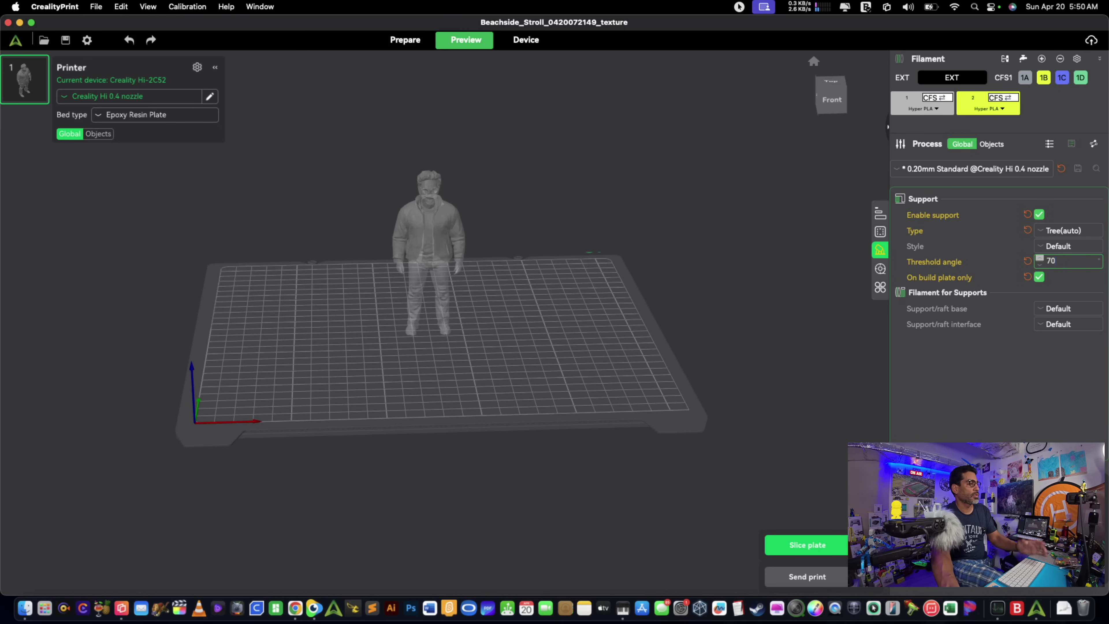
left_click(1098, 273)
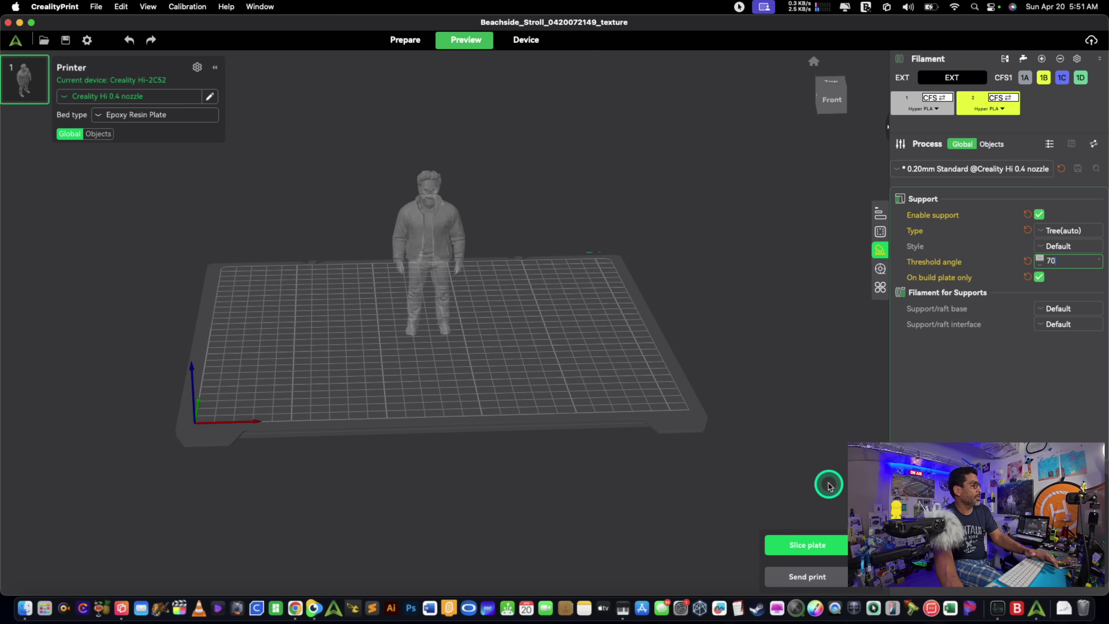
left_click(821, 549)
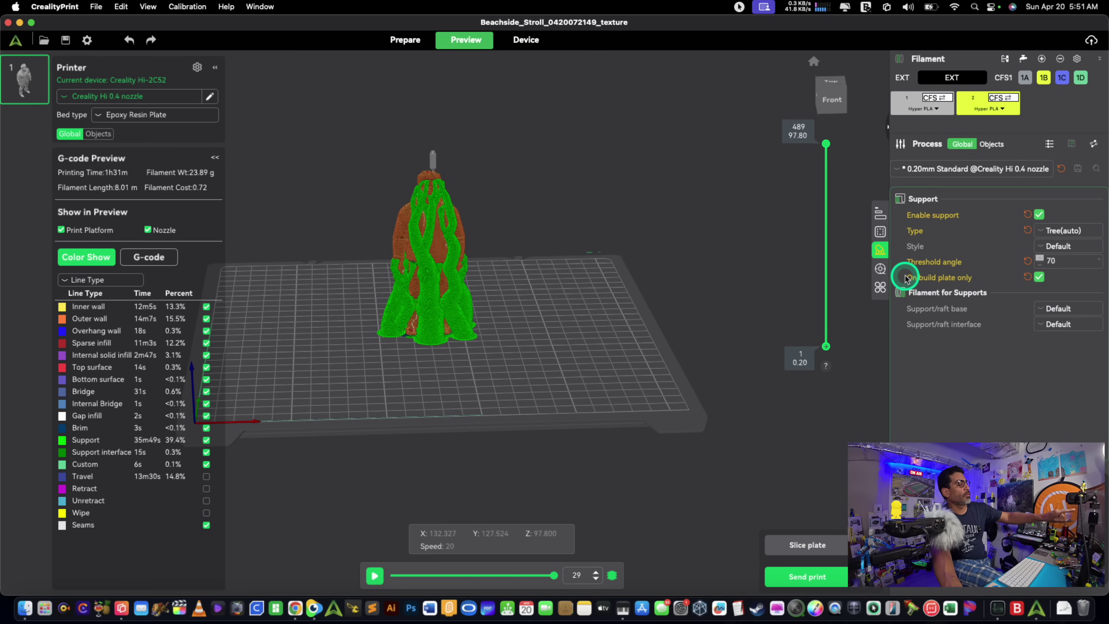
- Set the support threshold angle to 40 and reslice the plate
left_click(1056, 259)
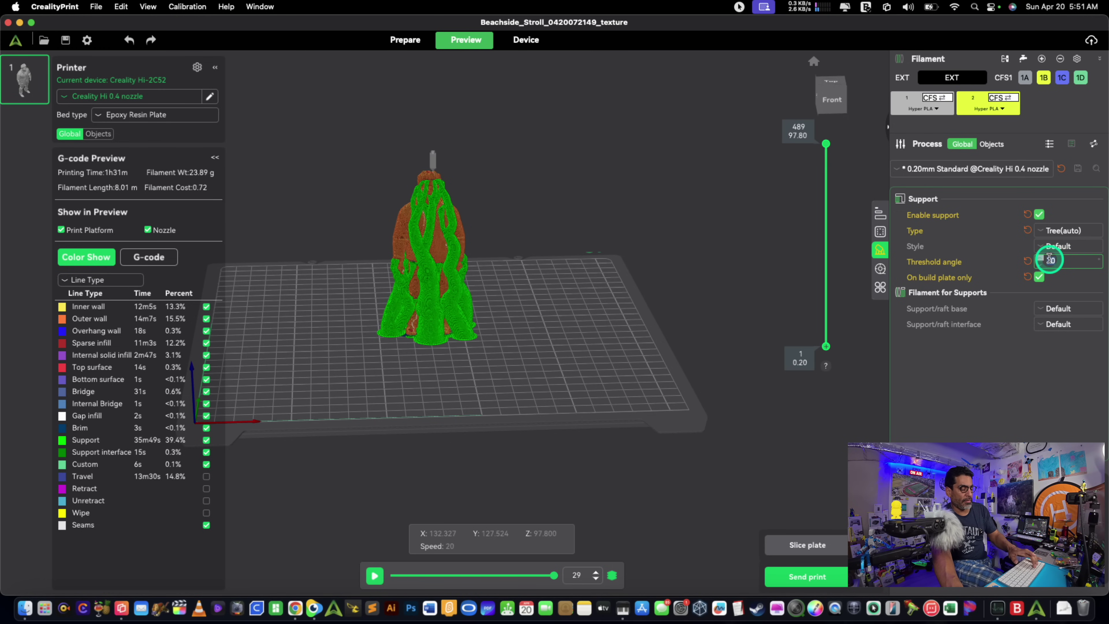
type("4")
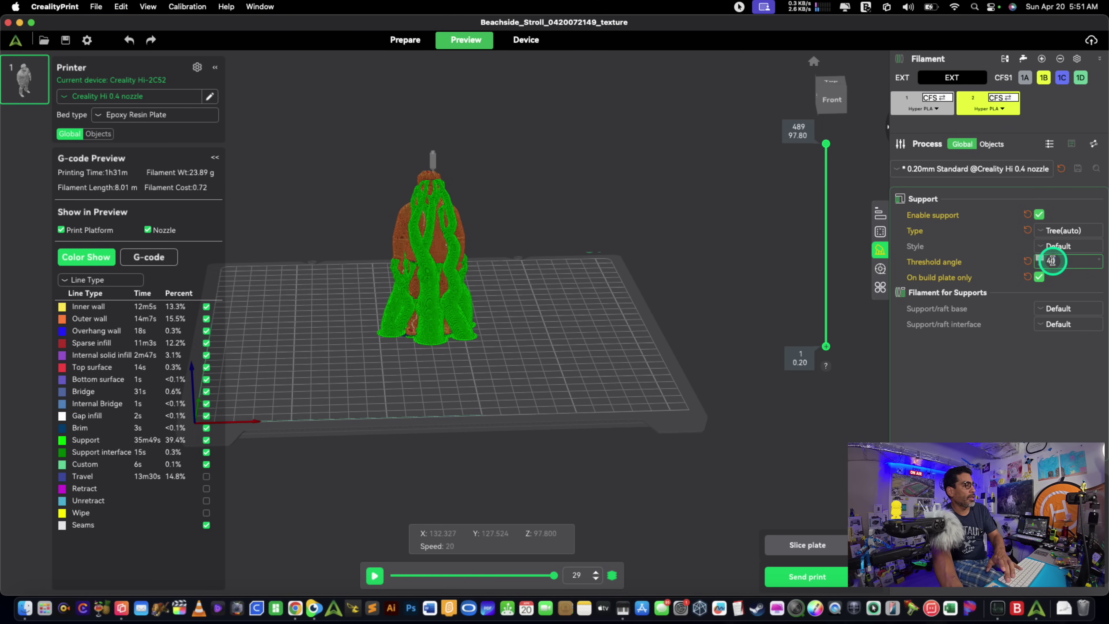
type("0")
left_click(949, 259)
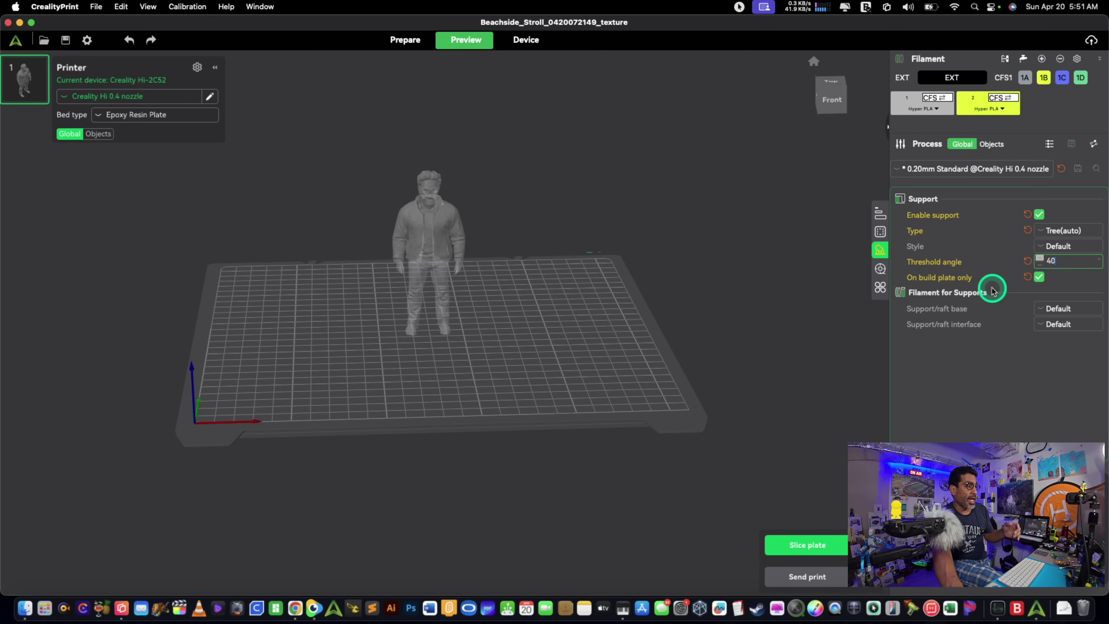
left_click(819, 545)
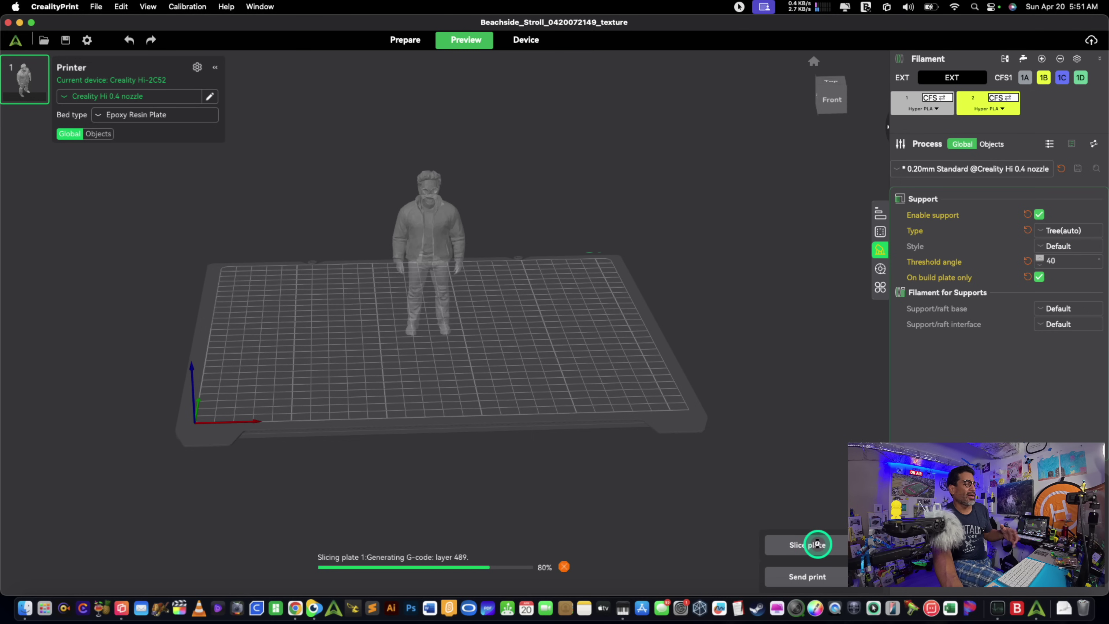